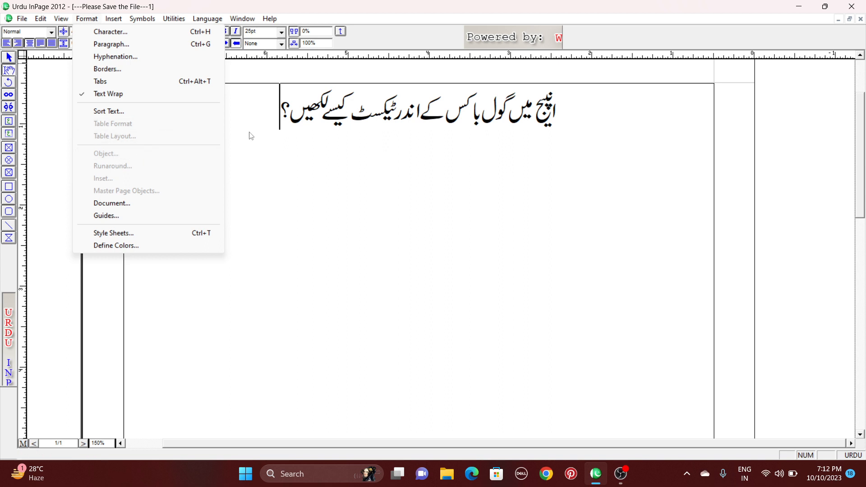
{"action": "left_click", "coordinate": [285, 110]}
{"action": "left_click_drag", "start_coordinate": [273, 112], "coordinate": [610, 149]}
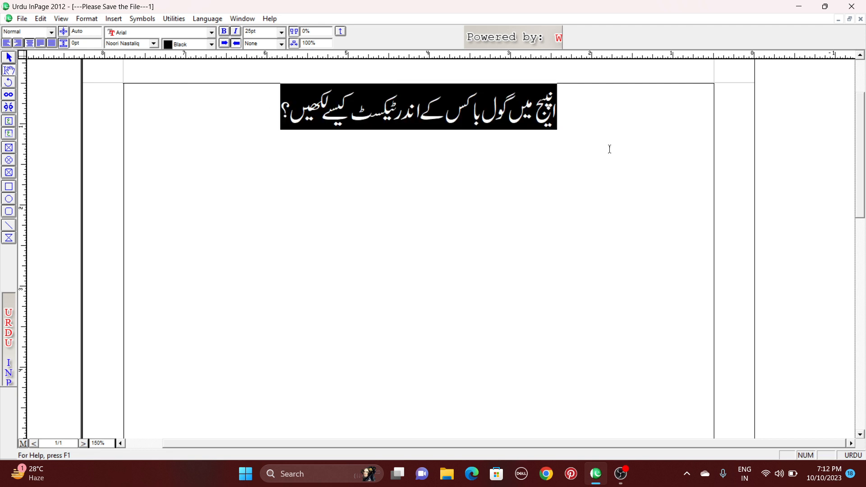
{"action": "left_click", "coordinate": [240, 128]}
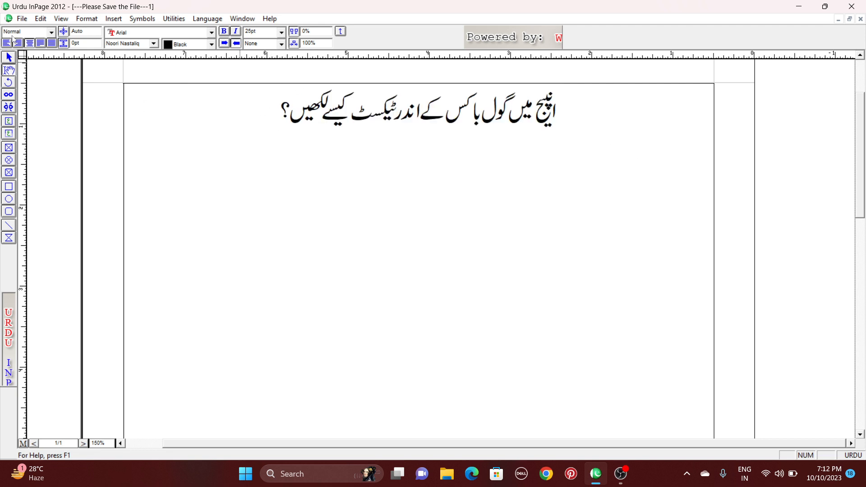
{"action": "left_click", "coordinate": [90, 20]}
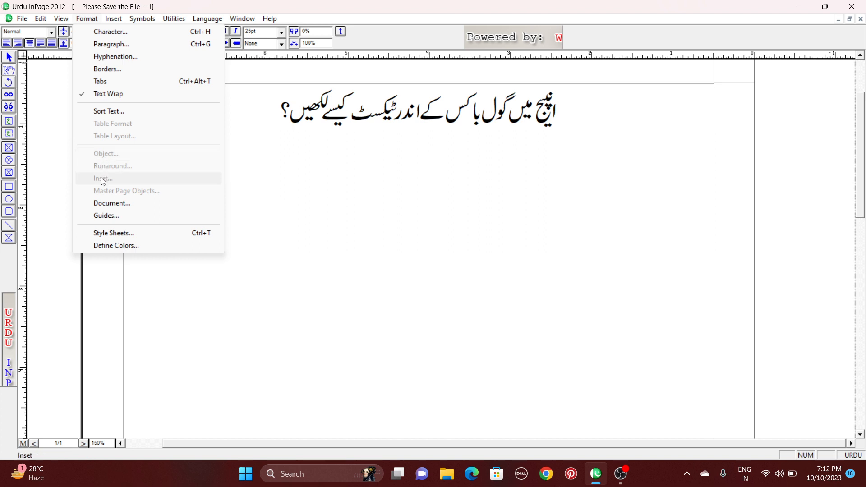
{"action": "left_click", "coordinate": [283, 113]}
{"action": "left_click_drag", "start_coordinate": [253, 110], "coordinate": [639, 130]}
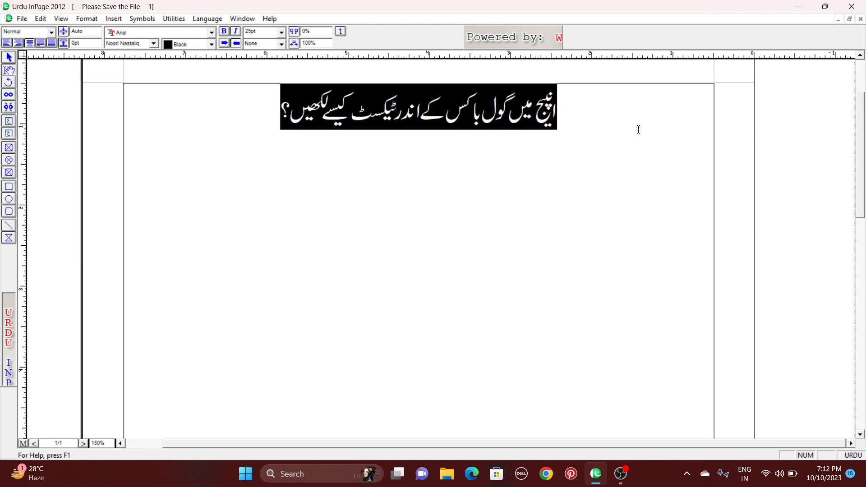
{"action": "left_click", "coordinate": [87, 19]}
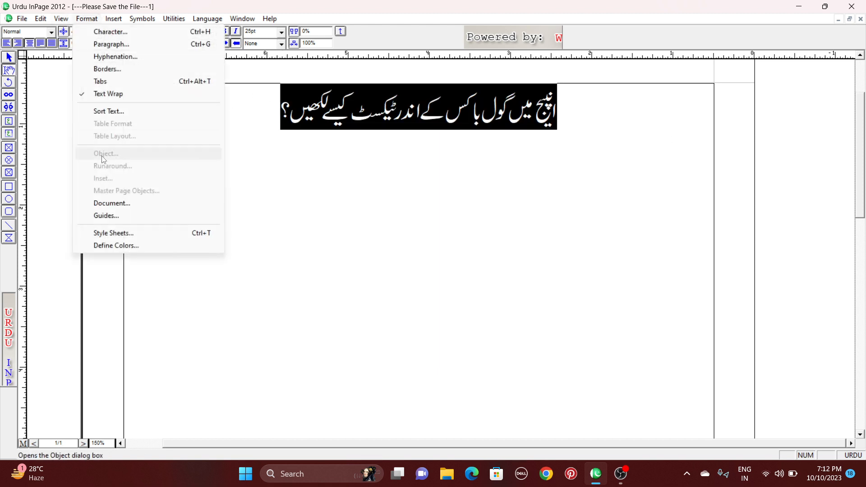
{"action": "left_click", "coordinate": [272, 105]}
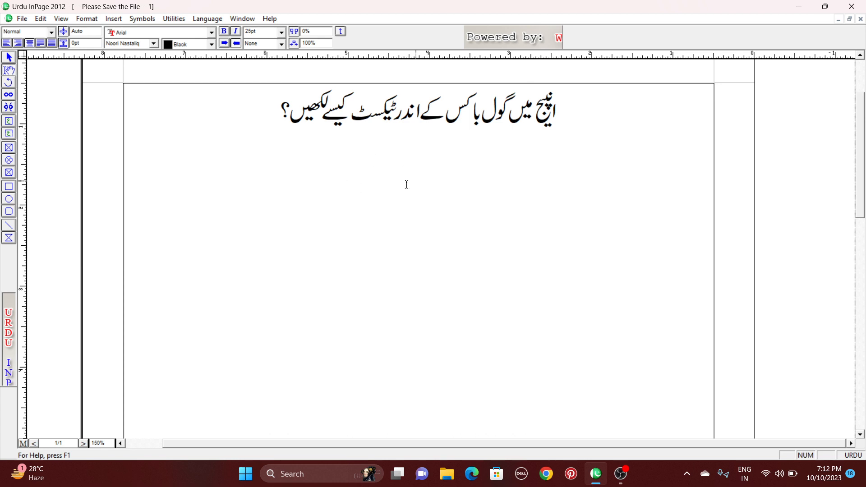
Draw a rectangular text box below the heading and resize it to about 2.06 by 1.8 inches.
{"action": "left_click", "coordinate": [9, 121]}
{"action": "left_click_drag", "start_coordinate": [219, 176], "coordinate": [439, 288]}
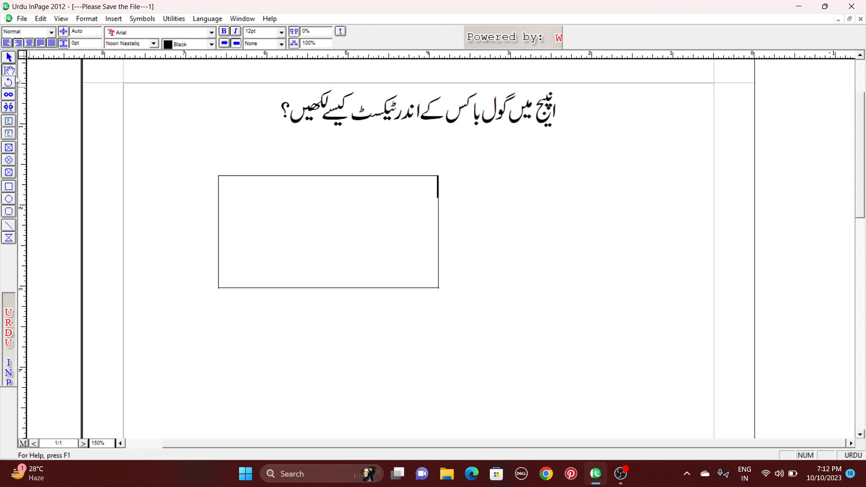
{"action": "left_click", "coordinate": [8, 57]}
{"action": "left_click", "coordinate": [424, 232]}
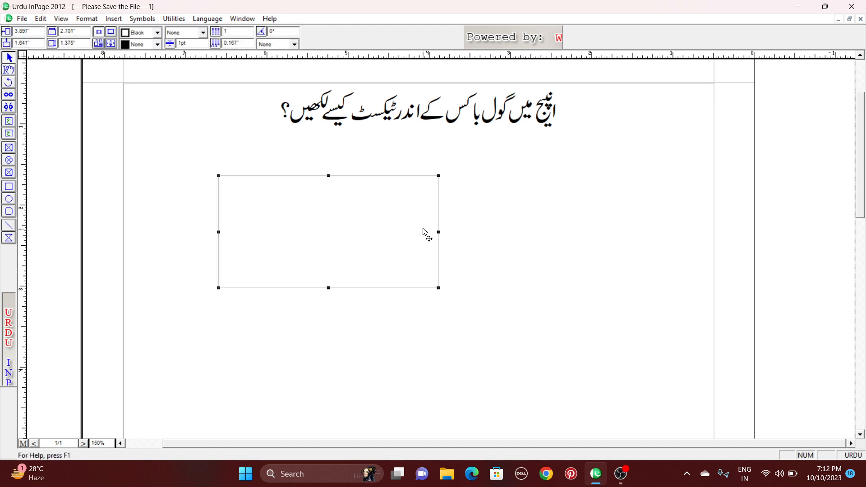
{"action": "left_click_drag", "start_coordinate": [439, 232], "coordinate": [351, 236]}
{"action": "left_click_drag", "start_coordinate": [313, 289], "coordinate": [313, 326]}
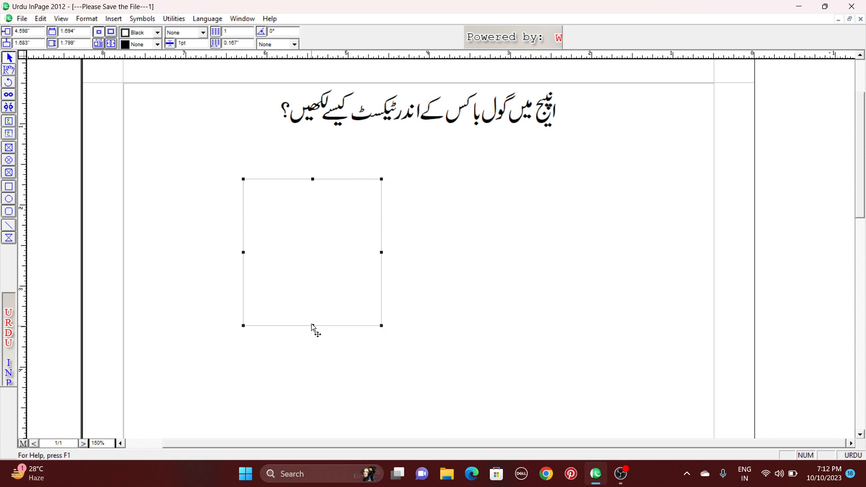
{"action": "left_click_drag", "start_coordinate": [382, 252], "coordinate": [411, 253]}
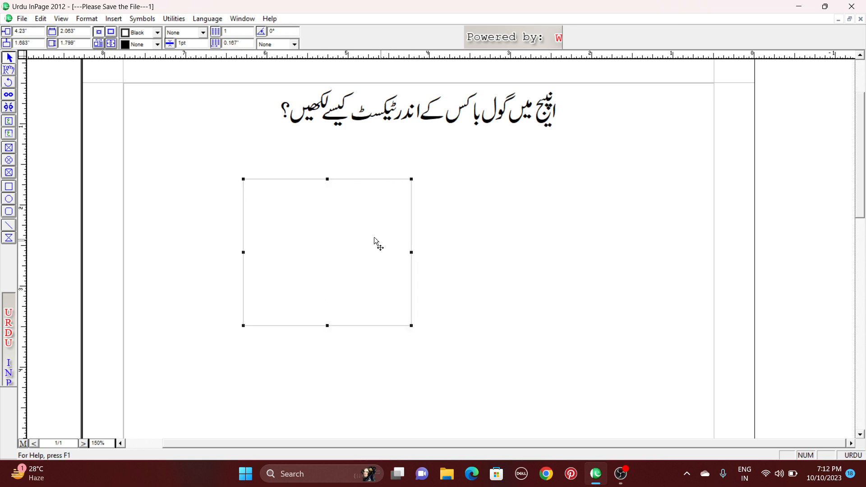
Examine the object settings available for the selected text box, and close them without changes.
{"action": "left_click", "coordinate": [87, 18]}
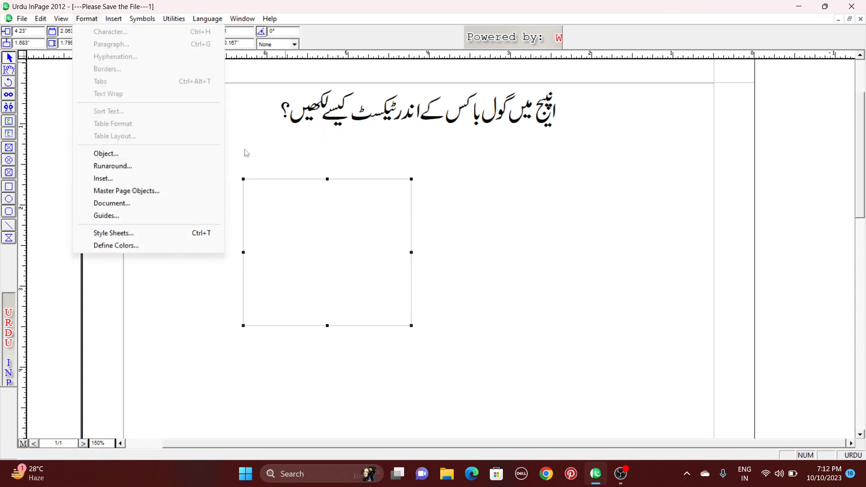
{"action": "left_click", "coordinate": [302, 159]}
{"action": "left_click", "coordinate": [323, 220]}
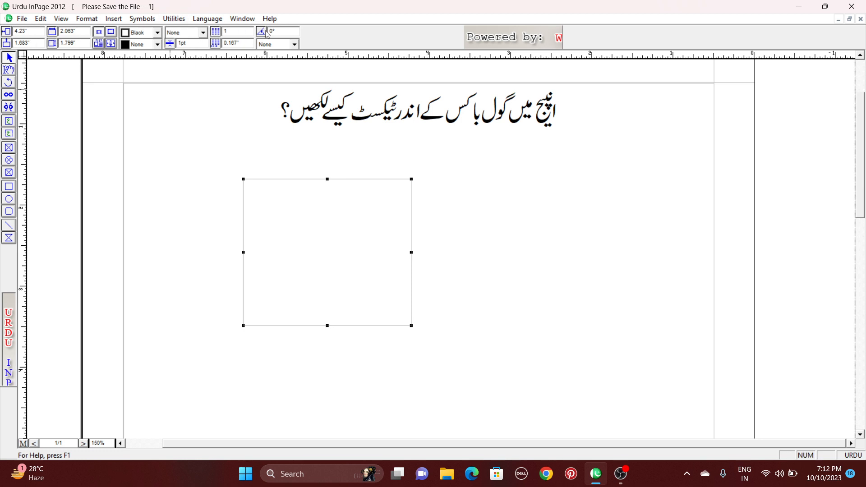
{"action": "left_click", "coordinate": [87, 18]}
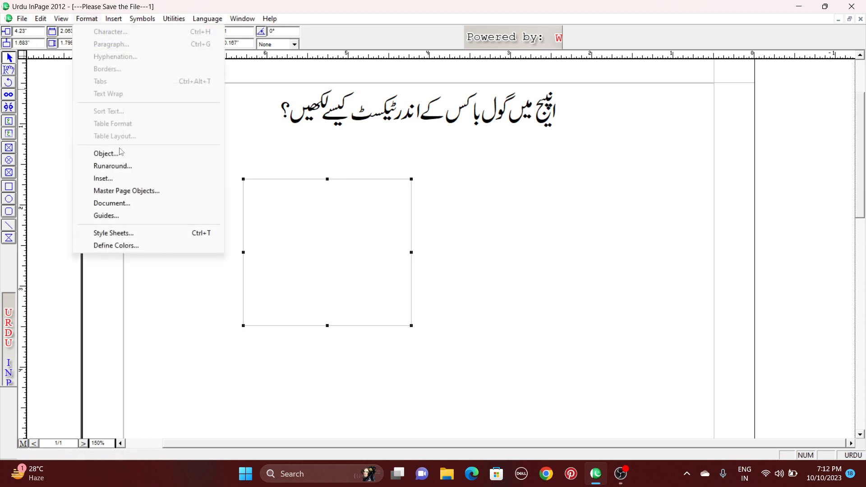
{"action": "left_click", "coordinate": [131, 155]}
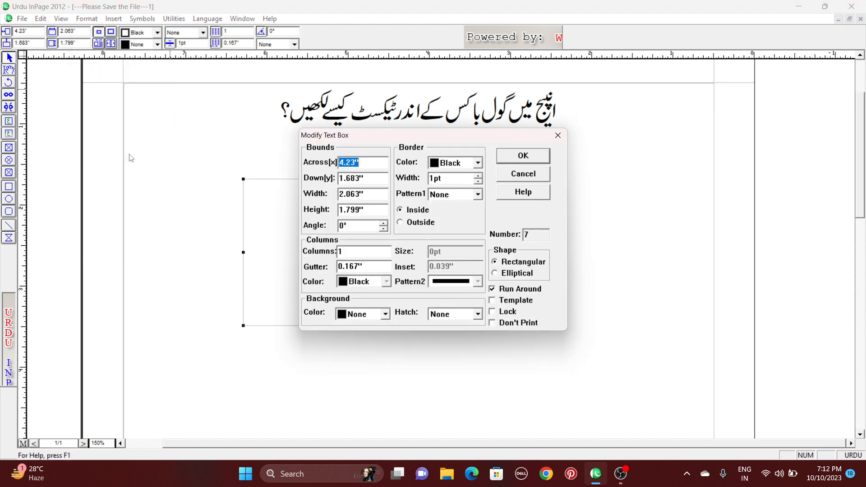
{"action": "left_click_drag", "start_coordinate": [359, 135], "coordinate": [501, 137]}
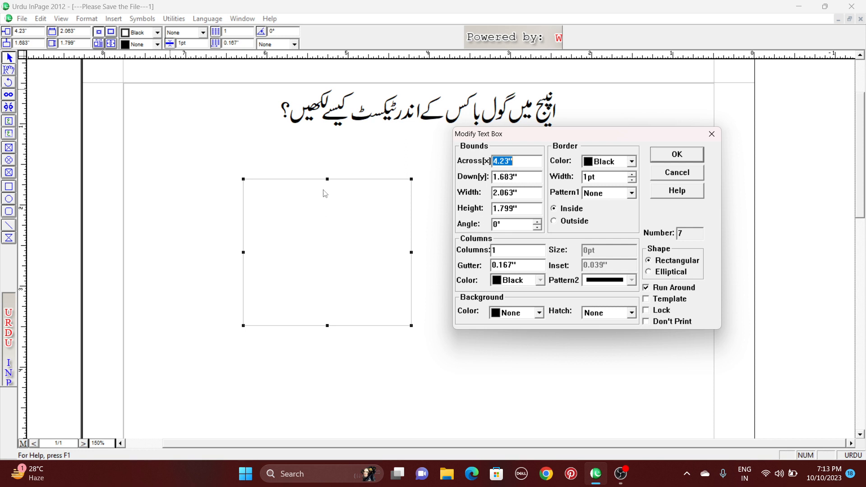
{"action": "left_click", "coordinate": [712, 134]}
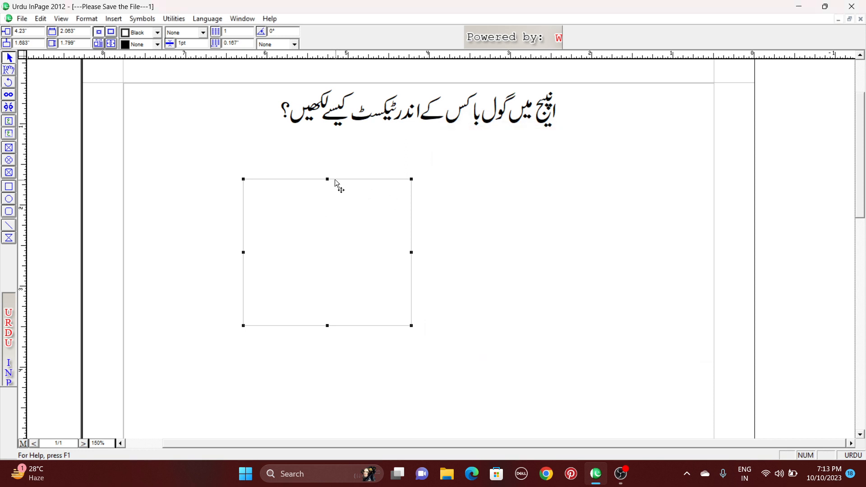
Enlarge the text box on all four sides to about 3.71 inches wide and 2.61 inches high.
{"action": "left_click_drag", "start_coordinate": [328, 180], "coordinate": [328, 151]}
{"action": "left_click_drag", "start_coordinate": [410, 239], "coordinate": [485, 238]}
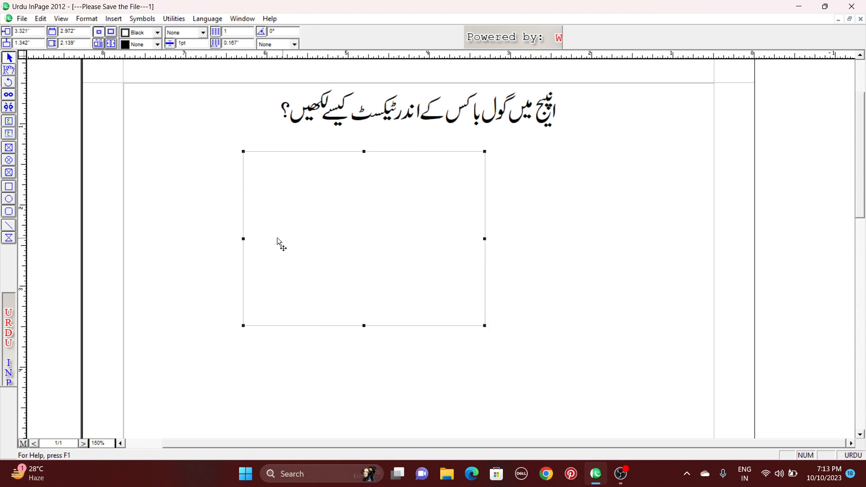
{"action": "left_click_drag", "start_coordinate": [244, 238], "coordinate": [184, 238]}
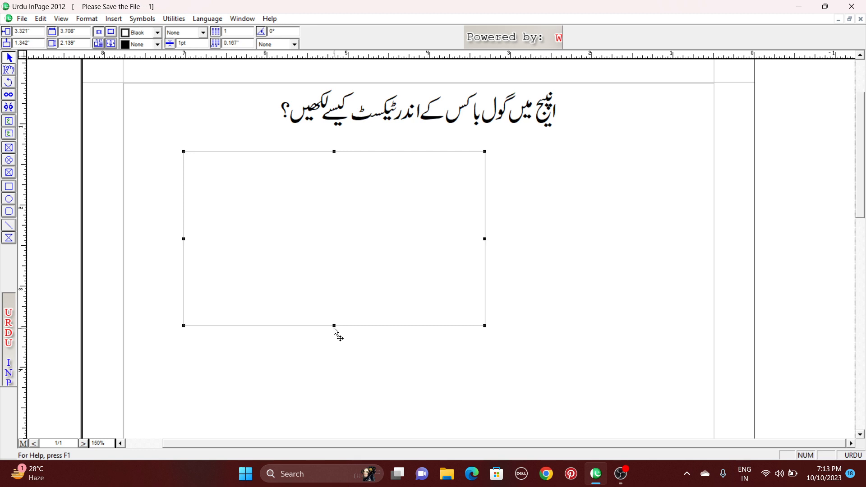
{"action": "left_click_drag", "start_coordinate": [337, 327], "coordinate": [338, 364]}
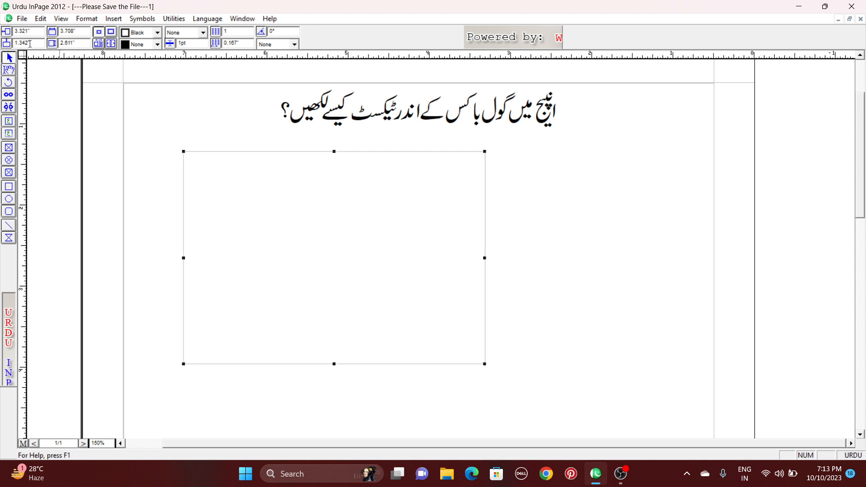
Try rotating the text box to an angle of 45°, and undo the rotation.
{"action": "left_click", "coordinate": [86, 18]}
{"action": "left_click", "coordinate": [156, 155]}
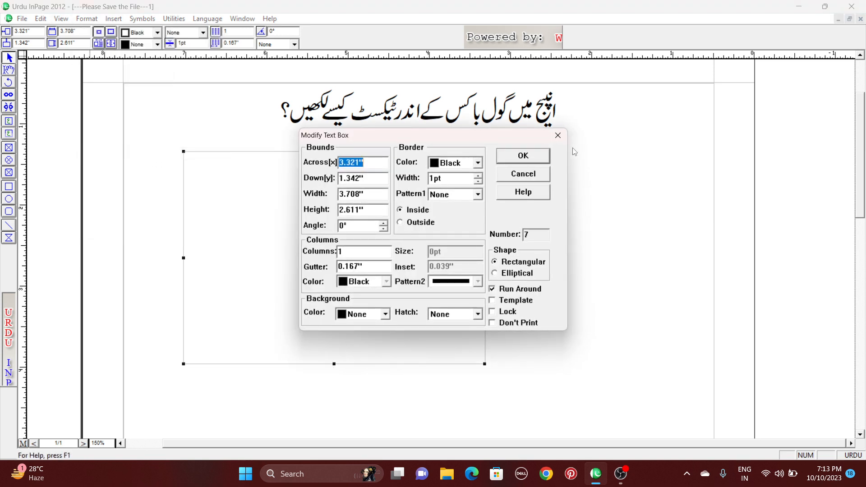
{"action": "left_click", "coordinate": [558, 135]}
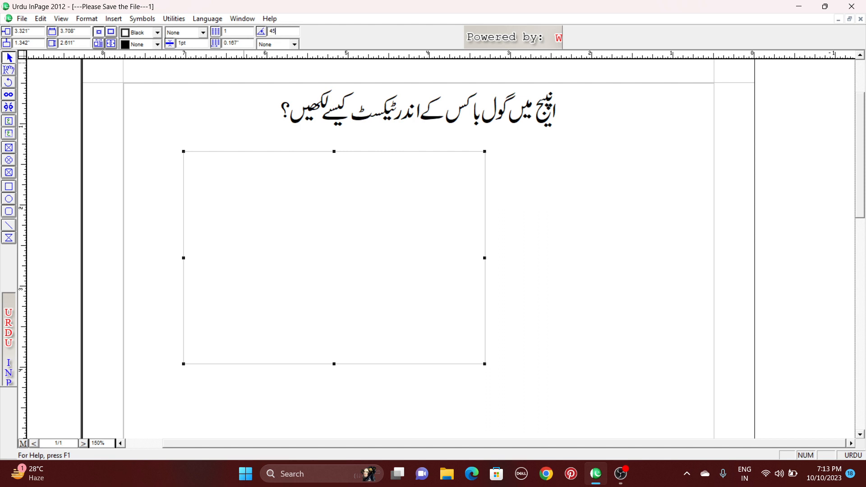
{"action": "key", "text": "Return"}
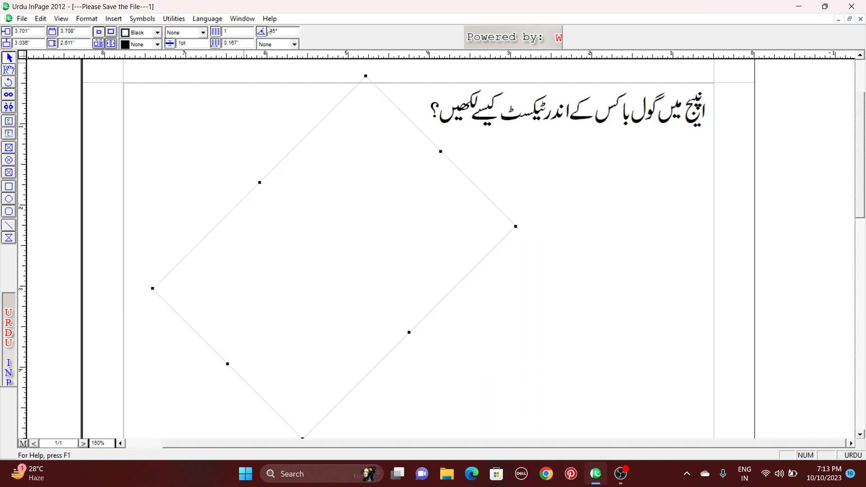
{"action": "key", "text": "ctrl+z"}
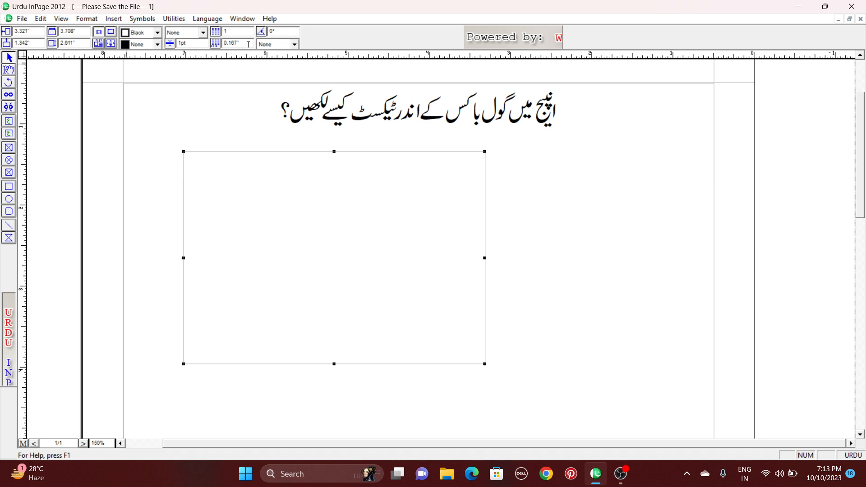
Apply the dotted border pattern to the text box through its object settings.
{"action": "left_click", "coordinate": [89, 19]}
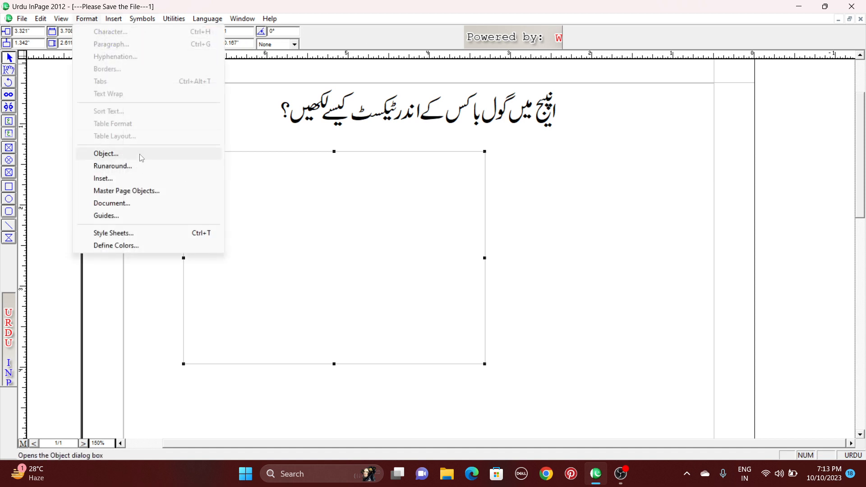
{"action": "left_click", "coordinate": [138, 154]}
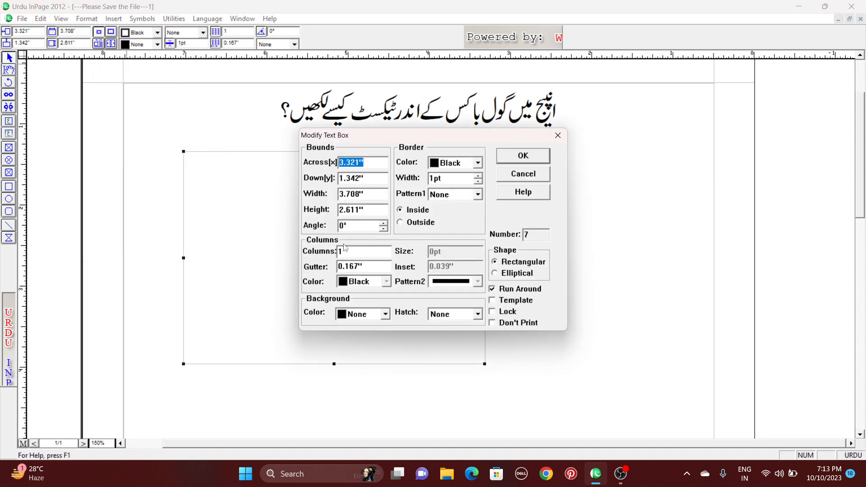
{"action": "left_click_drag", "start_coordinate": [444, 135], "coordinate": [577, 131]}
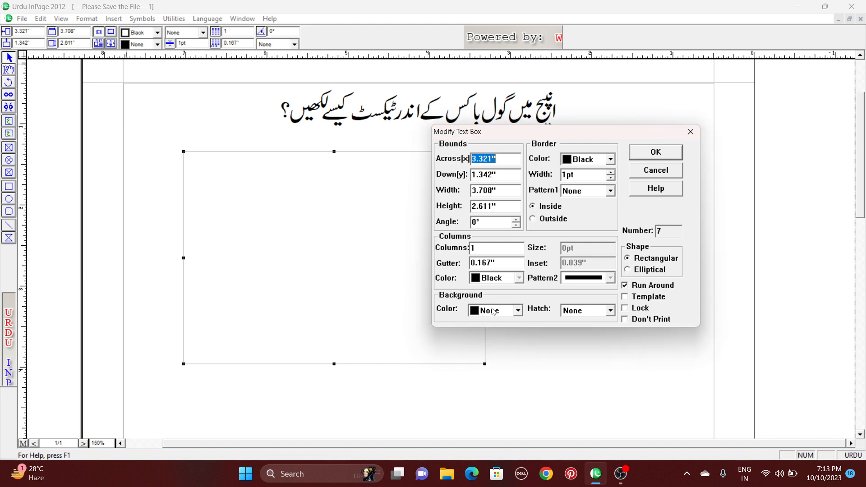
{"action": "left_click", "coordinate": [509, 313]}
{"action": "left_click", "coordinate": [509, 314]}
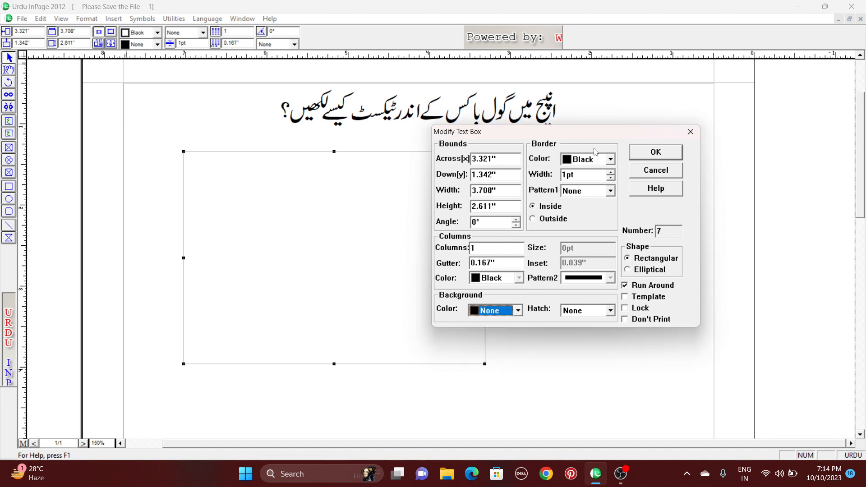
{"action": "left_click", "coordinate": [582, 190]}
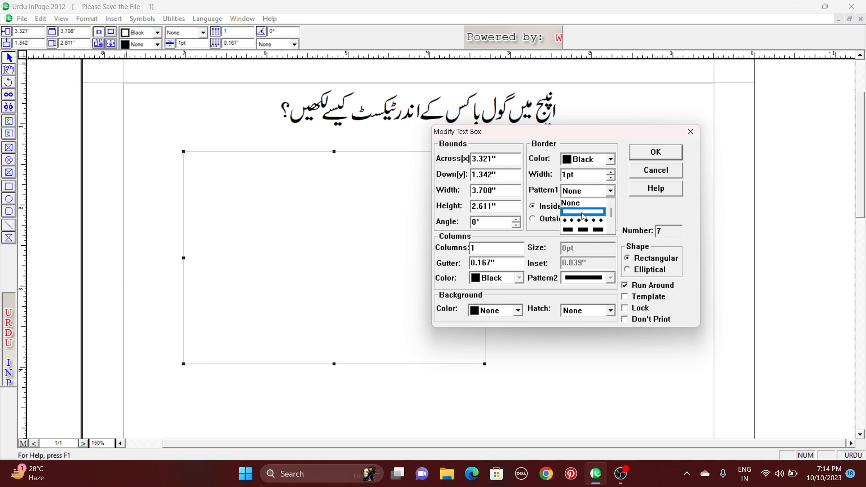
{"action": "left_click", "coordinate": [590, 191]}
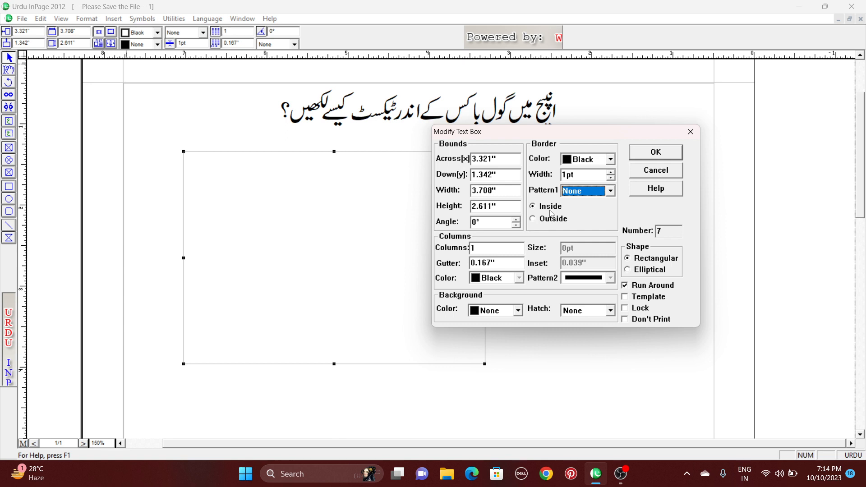
{"action": "left_click", "coordinate": [576, 195]}
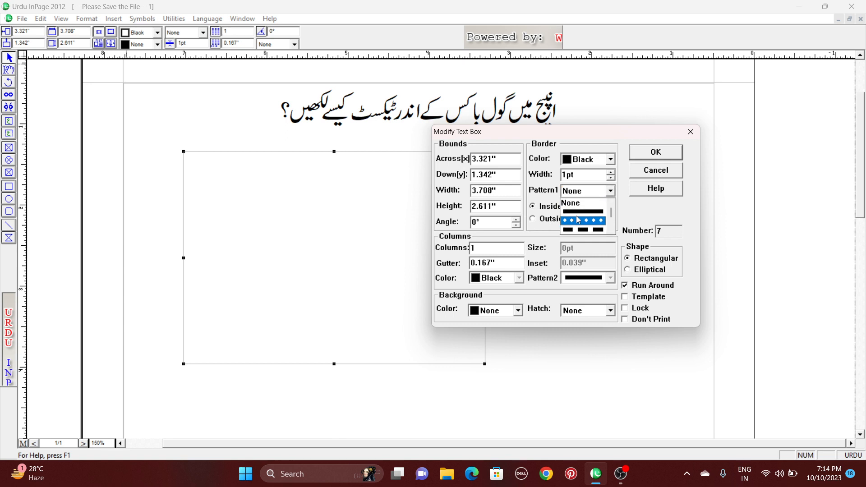
{"action": "left_click", "coordinate": [577, 220]}
{"action": "left_click", "coordinate": [664, 156]}
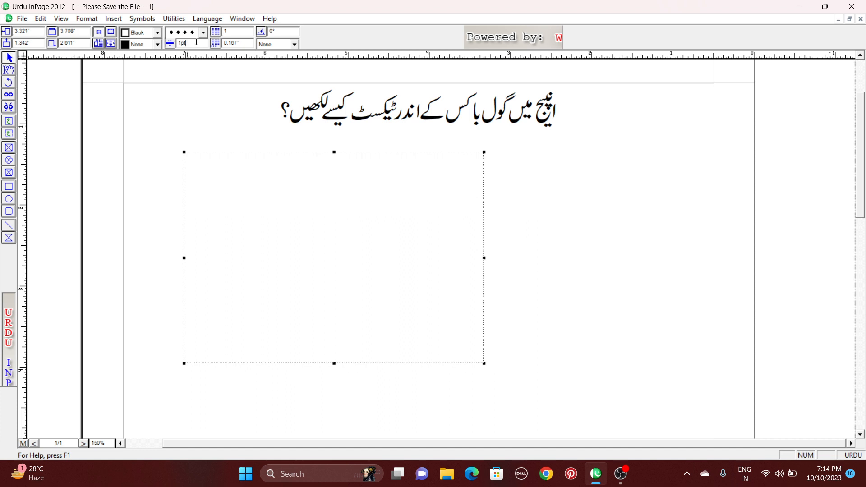
Set the text box's border width to 5 pt.
{"action": "left_click_drag", "start_coordinate": [197, 43], "coordinate": [180, 45]}
{"action": "type", "text": "5"}
{"action": "key", "text": "Return"}
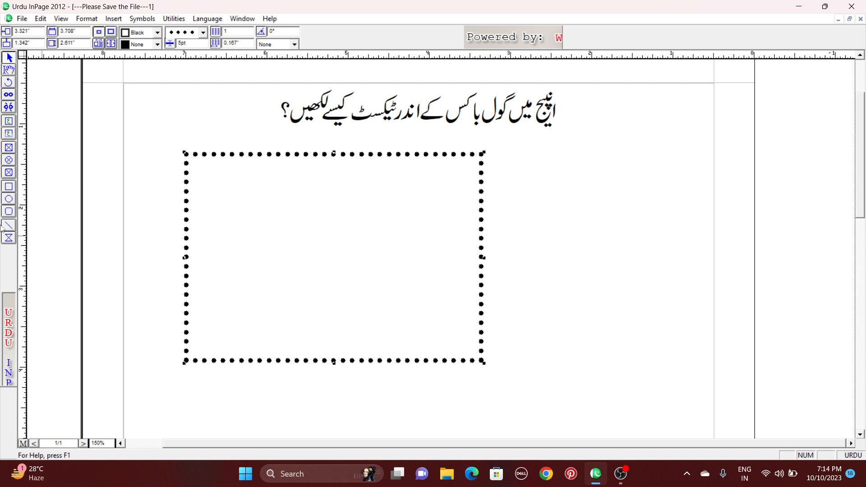
Apply a vertical-line hatch to the text box's background through its object settings.
{"action": "left_click", "coordinate": [90, 20]}
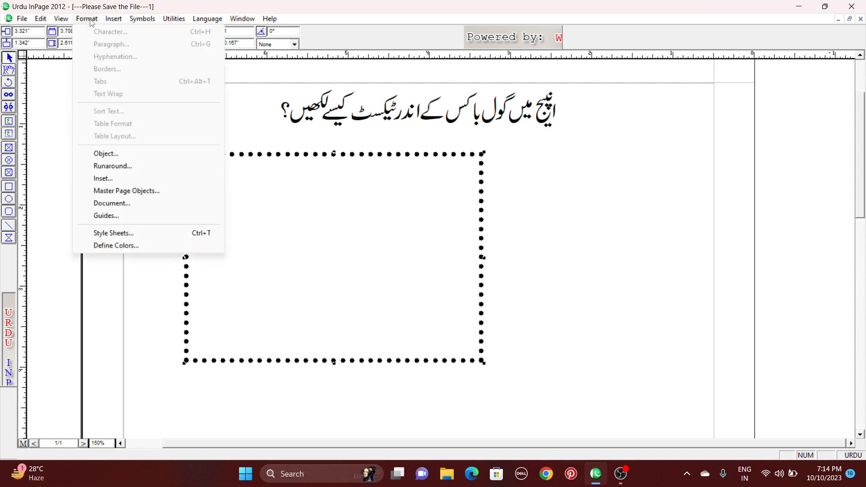
{"action": "left_click", "coordinate": [136, 155]}
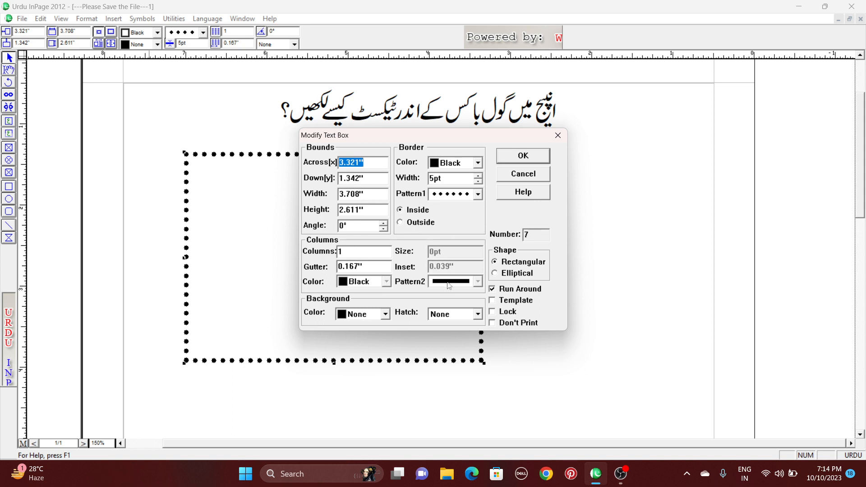
{"action": "left_click_drag", "start_coordinate": [443, 136], "coordinate": [461, 116]}
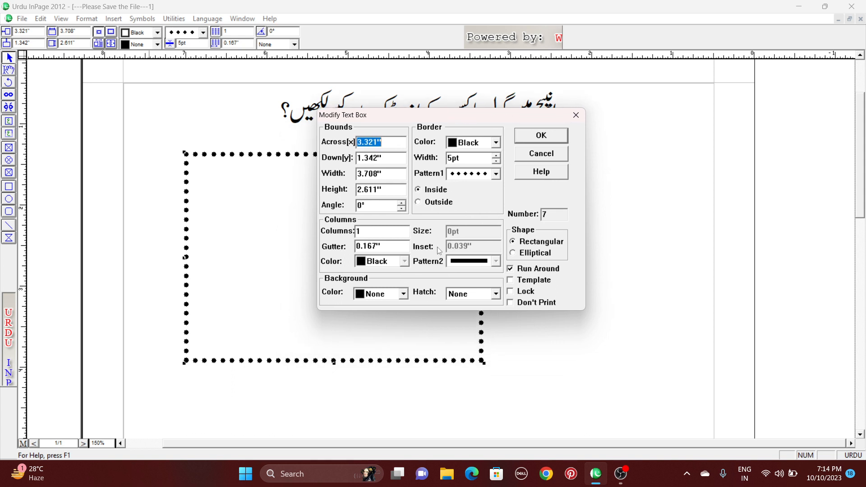
{"action": "left_click", "coordinate": [473, 294]}
{"action": "left_click", "coordinate": [468, 326]}
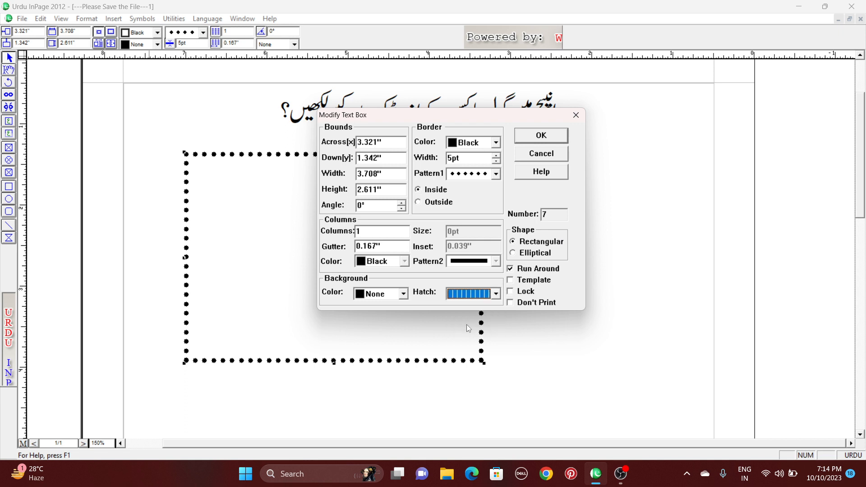
{"action": "left_click", "coordinate": [551, 134]}
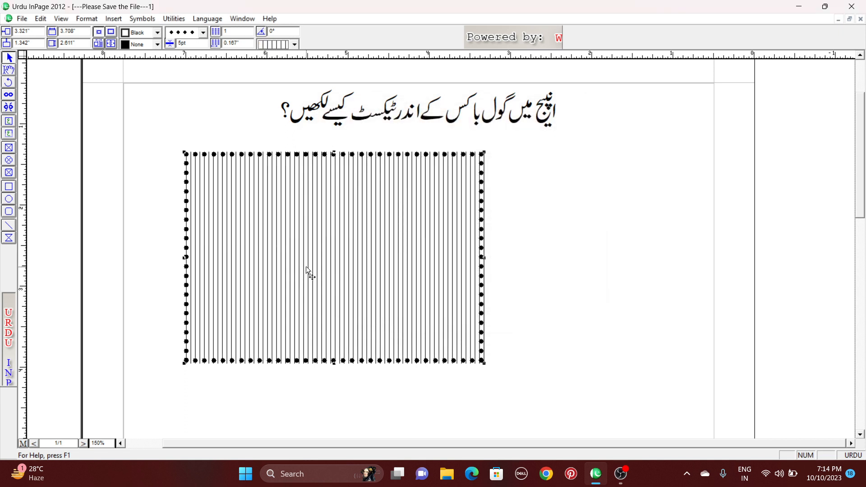
Set the text box's background hatch back to None.
{"action": "left_click", "coordinate": [96, 21]}
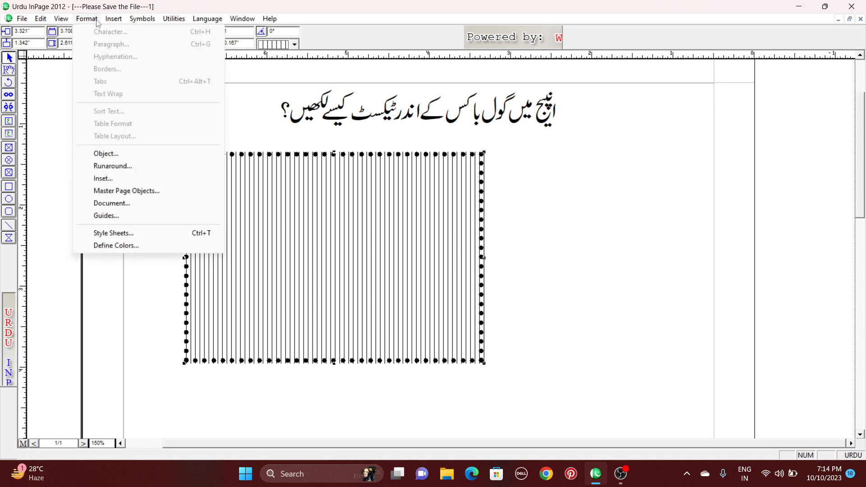
{"action": "left_click", "coordinate": [97, 23]}
{"action": "left_click", "coordinate": [294, 44]}
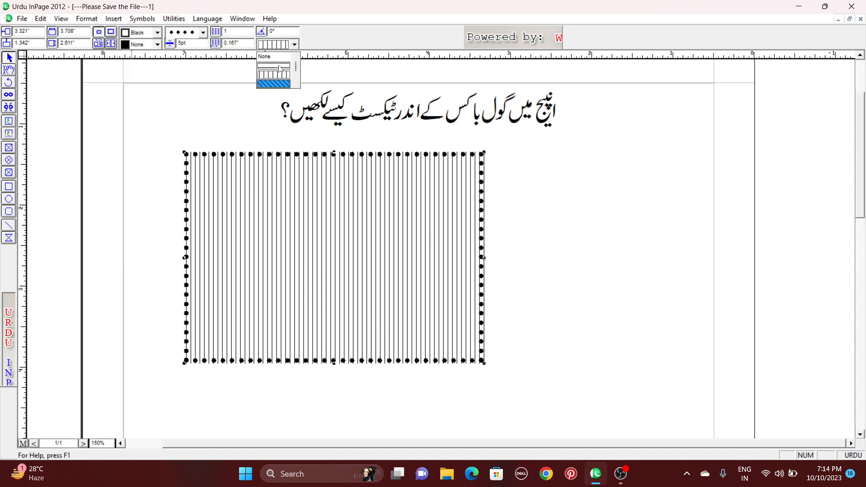
{"action": "left_click", "coordinate": [280, 57]}
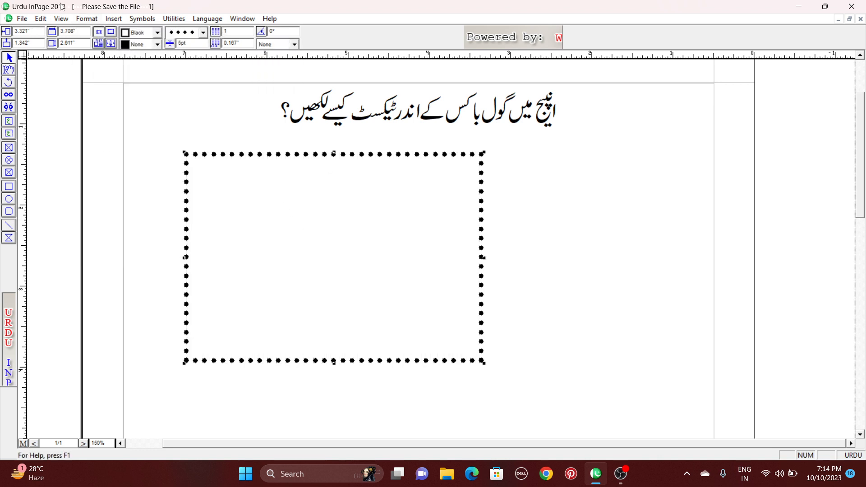
Change the text box's shape to Elliptical and narrow it to a circle about 2.49 inches wide.
{"action": "left_click", "coordinate": [85, 20]}
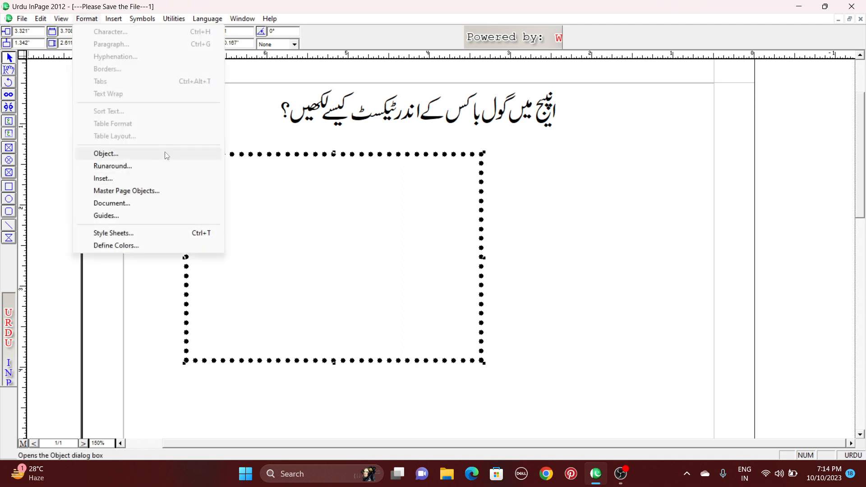
{"action": "left_click", "coordinate": [166, 153]}
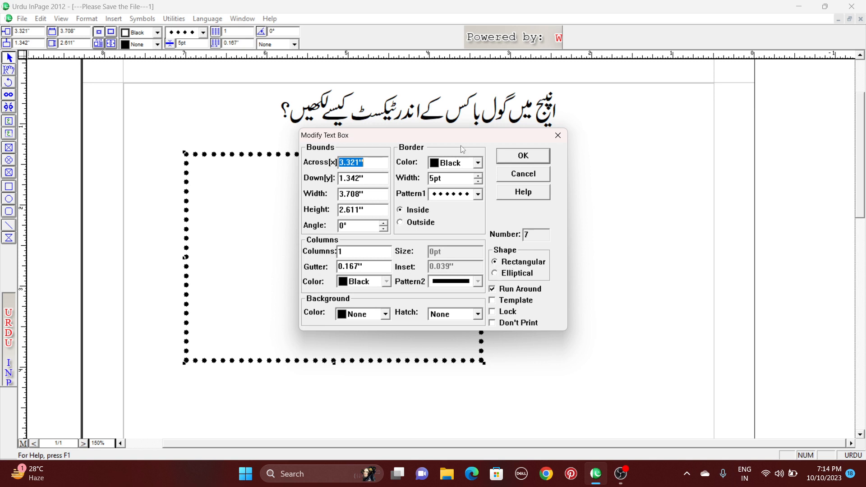
{"action": "left_click_drag", "start_coordinate": [469, 131], "coordinate": [622, 138]}
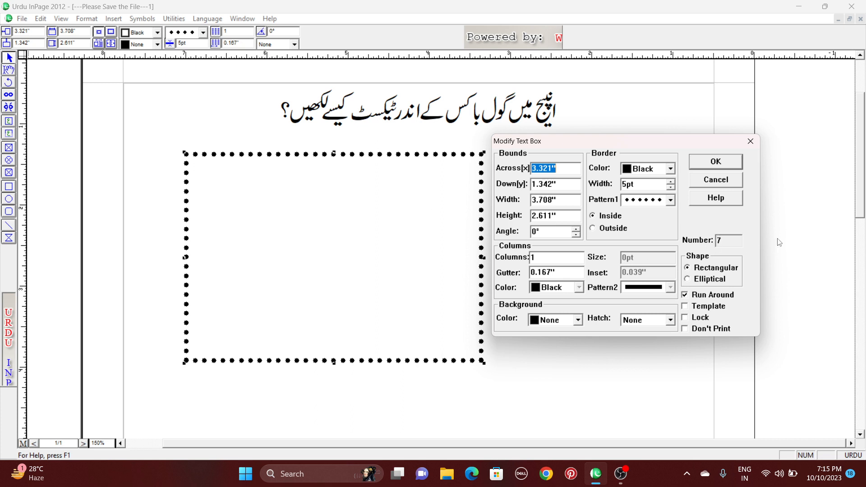
{"action": "left_click", "coordinate": [689, 279]}
{"action": "left_click", "coordinate": [699, 165]}
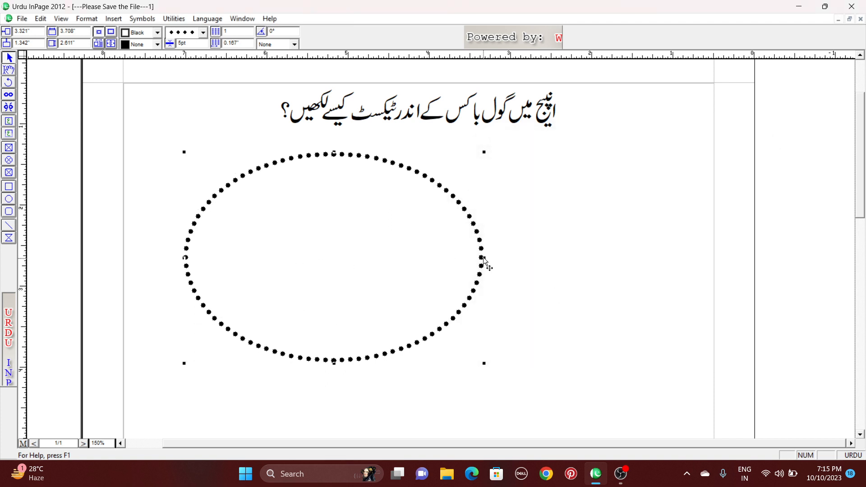
{"action": "left_click_drag", "start_coordinate": [484, 258], "coordinate": [384, 263]}
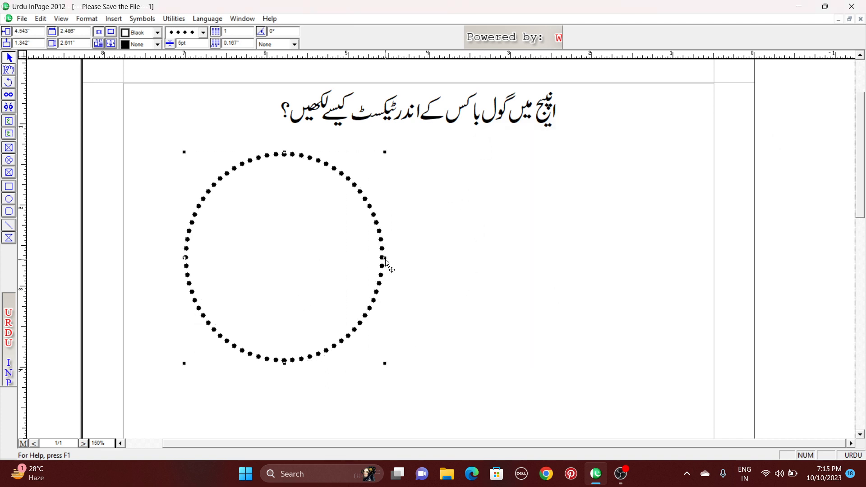
Move the round text box under the heading and set its background colour to Yellow.
{"action": "left_click_drag", "start_coordinate": [309, 258], "coordinate": [413, 263]}
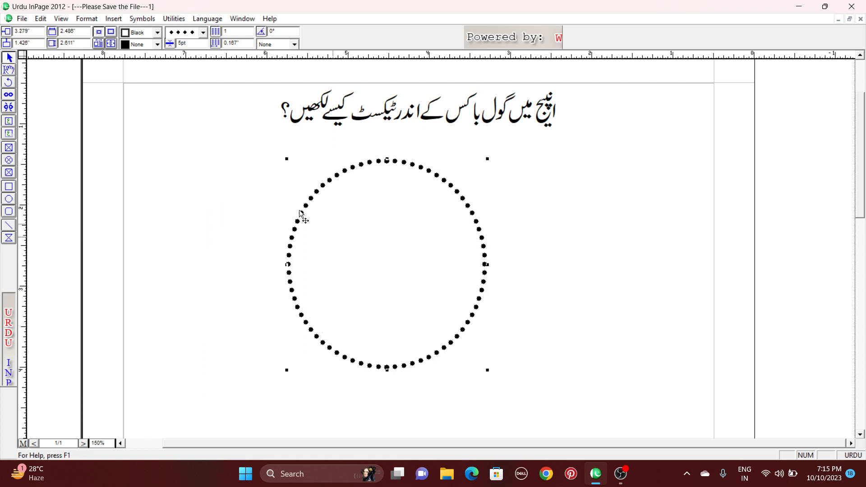
{"action": "left_click", "coordinate": [140, 44]}
{"action": "scroll", "coordinate": [135, 73], "scroll_direction": "down", "scroll_amount": 1}
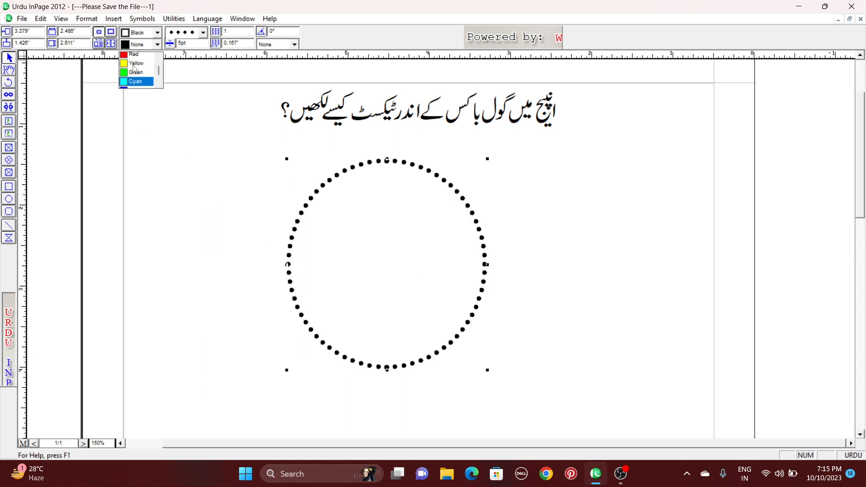
{"action": "left_click", "coordinate": [136, 75]}
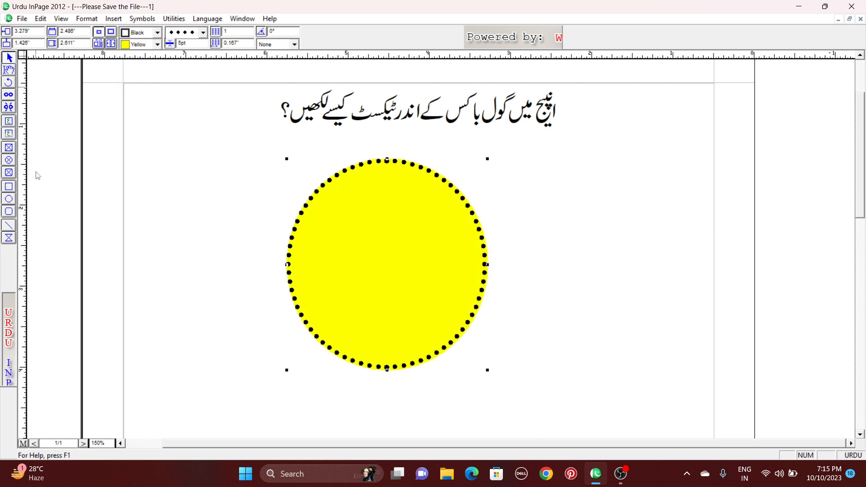
Set the heading text's font size to 17 pt and its line spacing to 23 pt.
{"action": "left_click", "coordinate": [136, 120]}
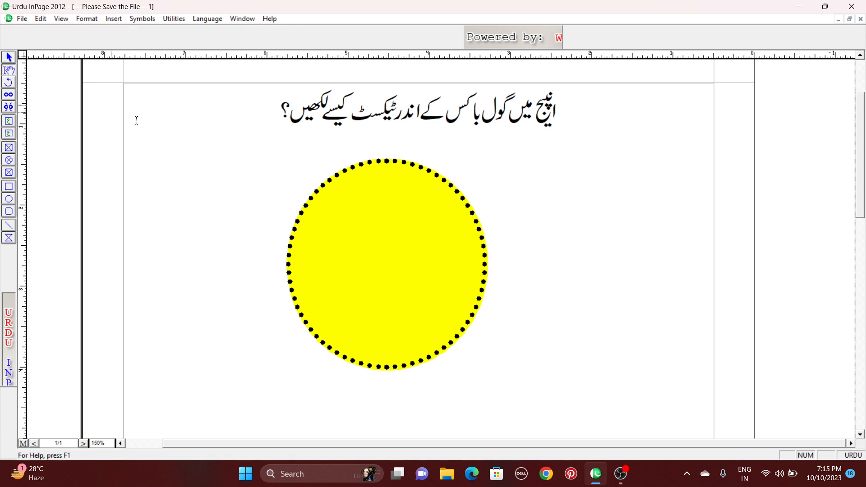
{"action": "left_click_drag", "start_coordinate": [264, 104], "coordinate": [598, 110]}
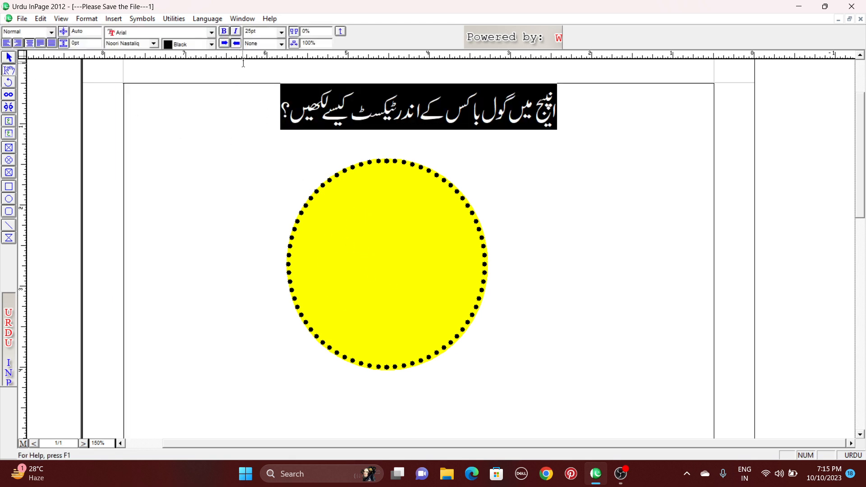
{"action": "left_click", "coordinate": [265, 31]}
{"action": "type", "text": "17"}
{"action": "key", "text": "Return"}
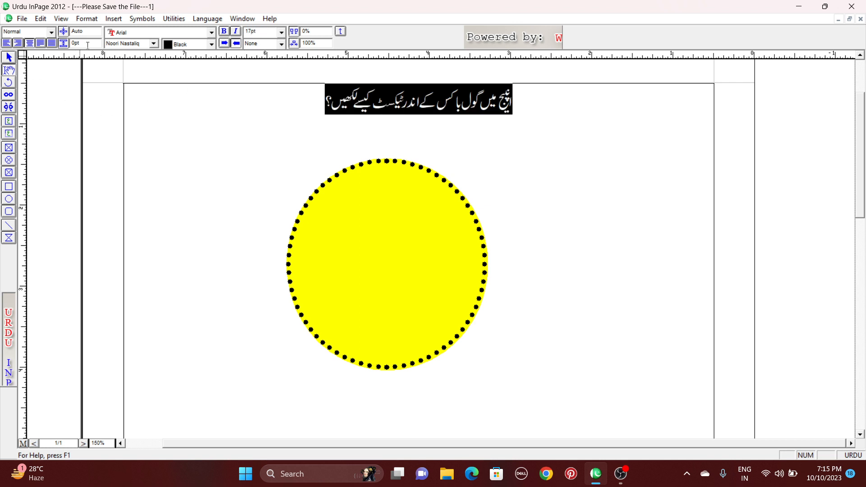
{"action": "left_click", "coordinate": [95, 32]}
{"action": "type", "text": "23"}
{"action": "key", "text": "Return"}
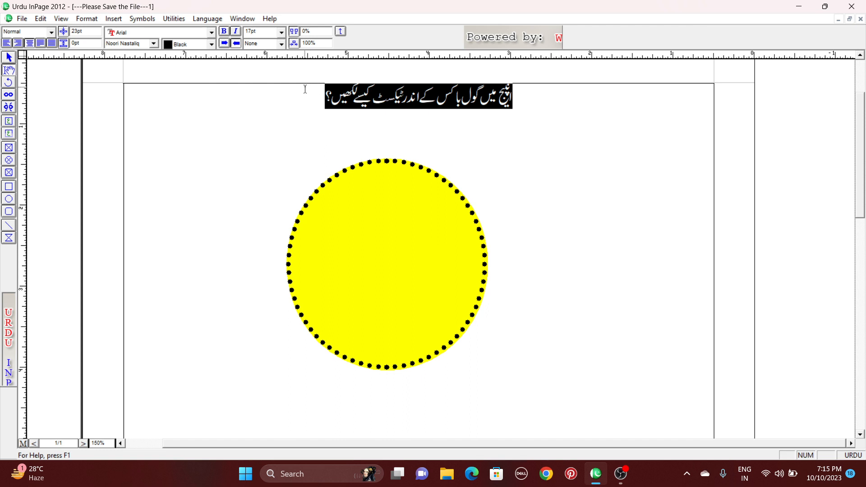
Copy the heading text and paste it three times into the yellow round box.
{"action": "key", "text": "ctrl+c"}
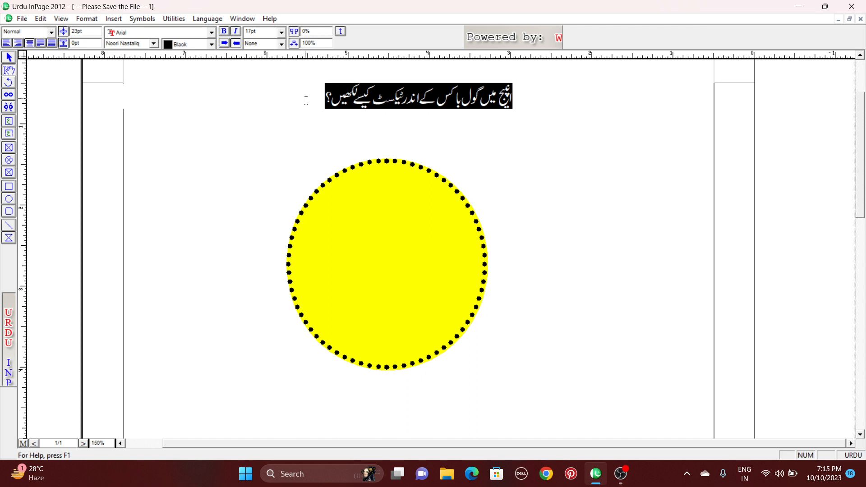
{"action": "left_click", "coordinate": [399, 204]}
{"action": "key", "text": "ctrl+v"}
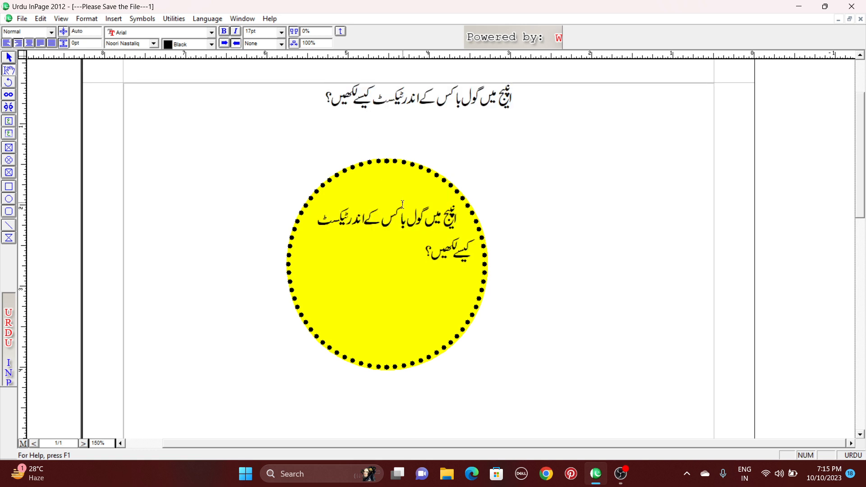
{"action": "key", "text": "ctrl+v"}
{"action": "key", "text": "ctrl+v"}
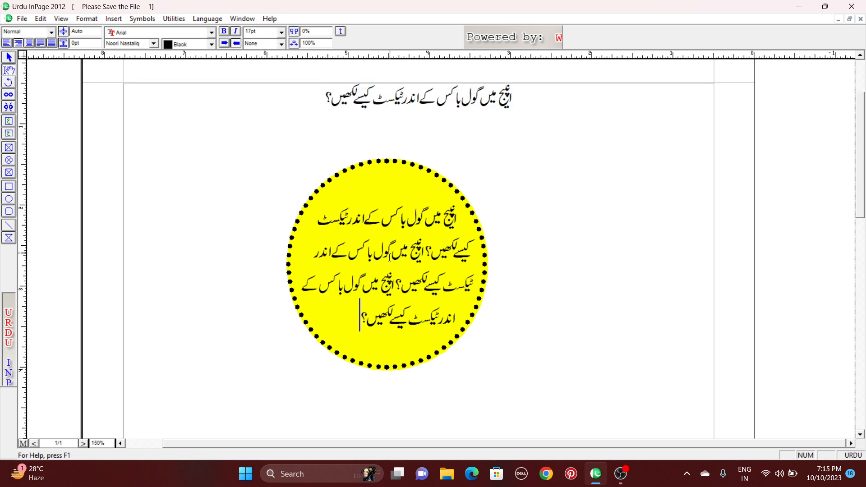
Justify all the text inside the round box.
{"action": "left_click_drag", "start_coordinate": [361, 318], "coordinate": [454, 217]}
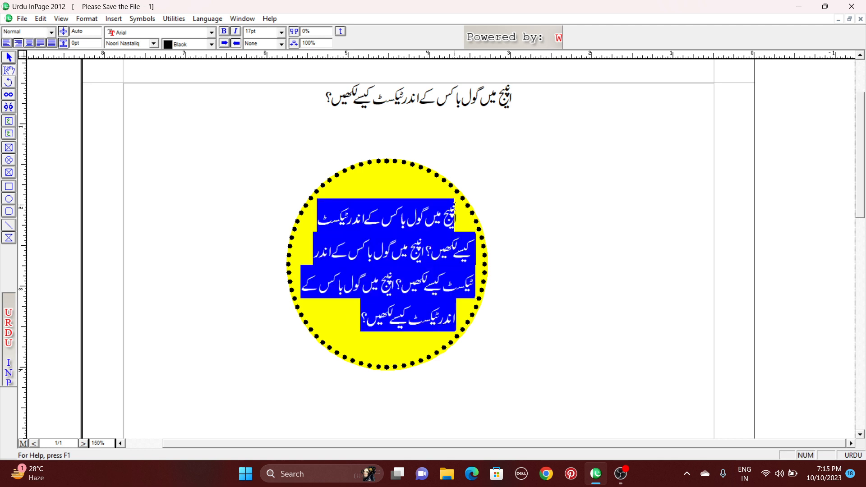
{"action": "left_click", "coordinate": [29, 44]}
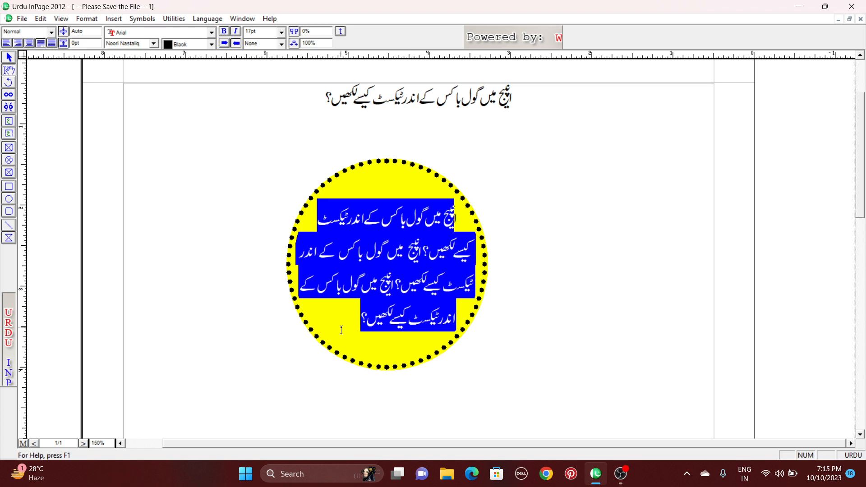
{"action": "left_click", "coordinate": [341, 329]}
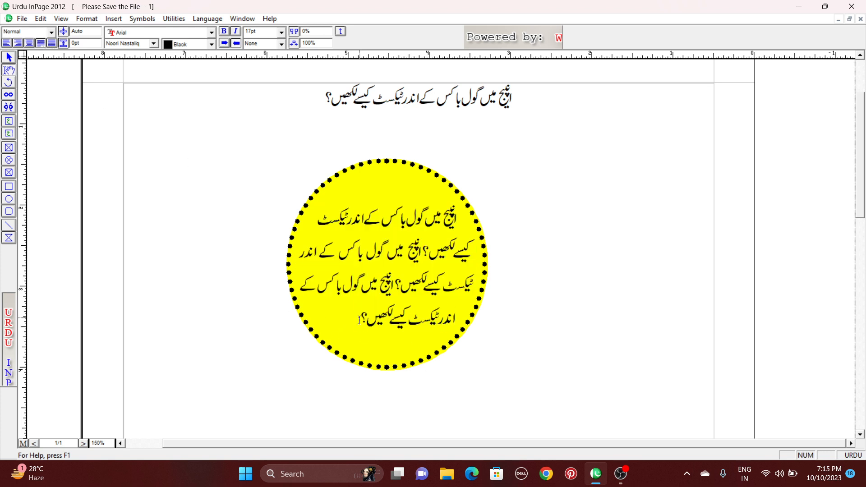
Set the font size of the text in the round box to 14 pt.
{"action": "left_click_drag", "start_coordinate": [358, 320], "coordinate": [482, 211]}
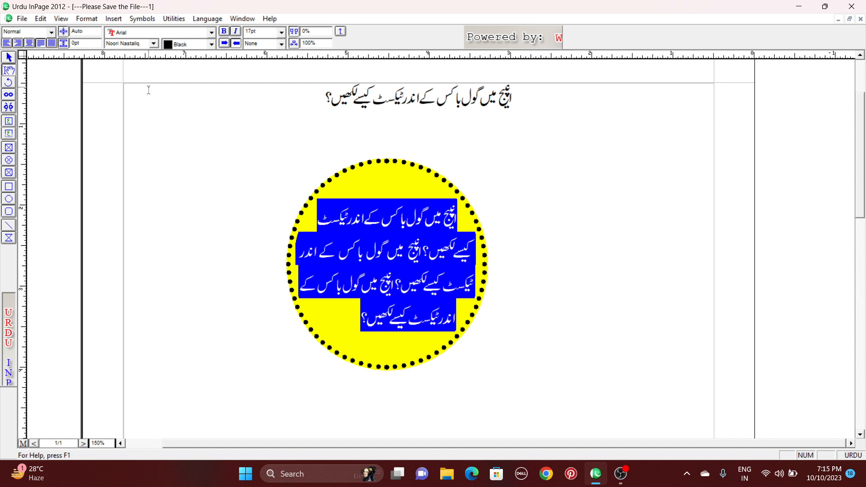
{"action": "double_click", "coordinate": [261, 32]}
{"action": "type", "text": "14"}
{"action": "key", "text": "Return"}
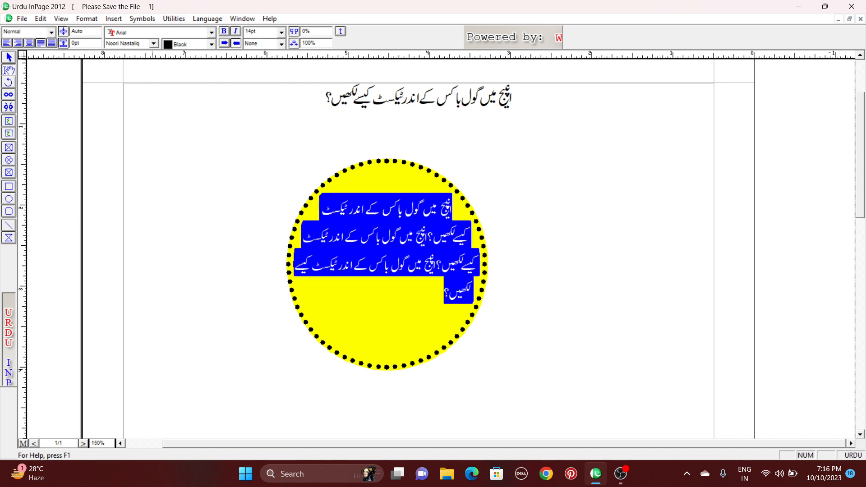
Paste another copy of the heading at the end of the round box's text and set all of it to 14 pt.
{"action": "left_click", "coordinate": [421, 292]}
{"action": "key", "text": "ctrl+v"}
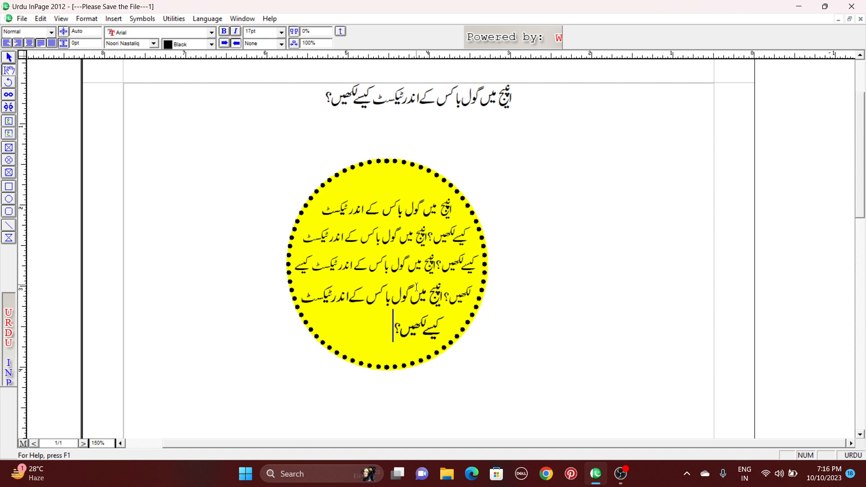
{"action": "key", "text": "ctrl+a"}
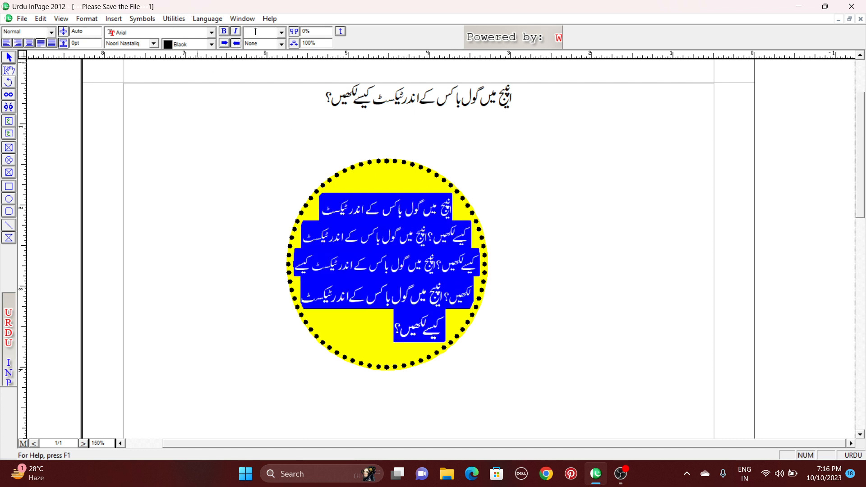
{"action": "type", "text": "14"}
{"action": "key", "text": "Return"}
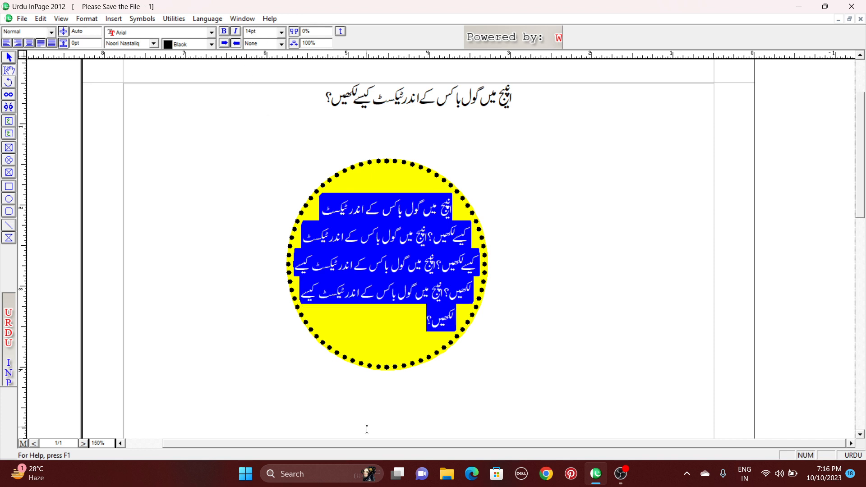
Set the line spacing of the round box's text to 20 pt.
{"action": "double_click", "coordinate": [92, 30]}
{"action": "type", "text": "20"}
{"action": "key", "text": "Return"}
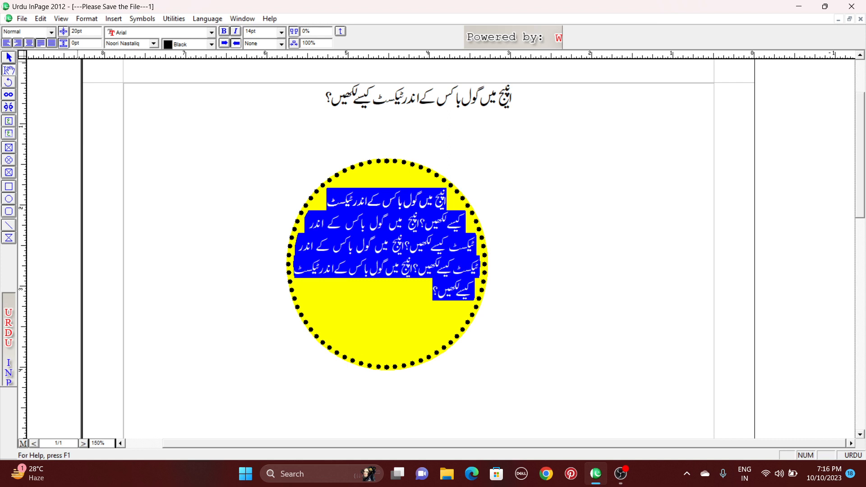
Fill the remaining space in the round box by repeating its text after the last line.
{"action": "left_click", "coordinate": [435, 293]}
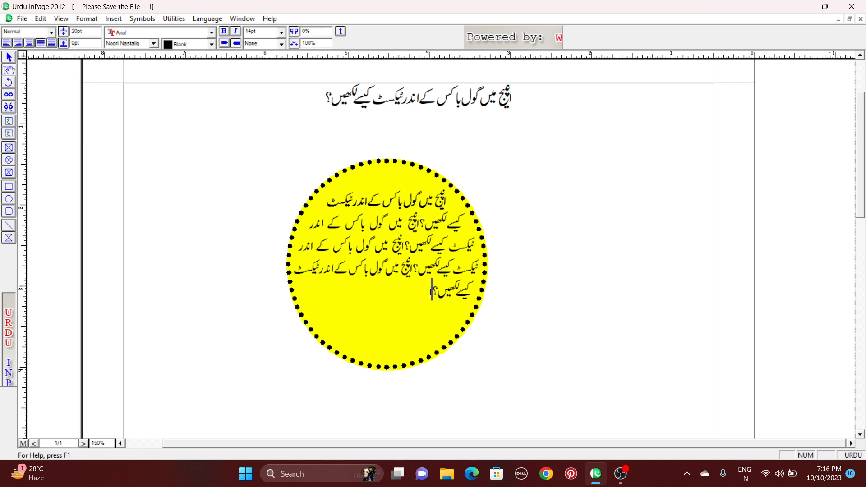
{"action": "key", "text": "ctrl+a"}
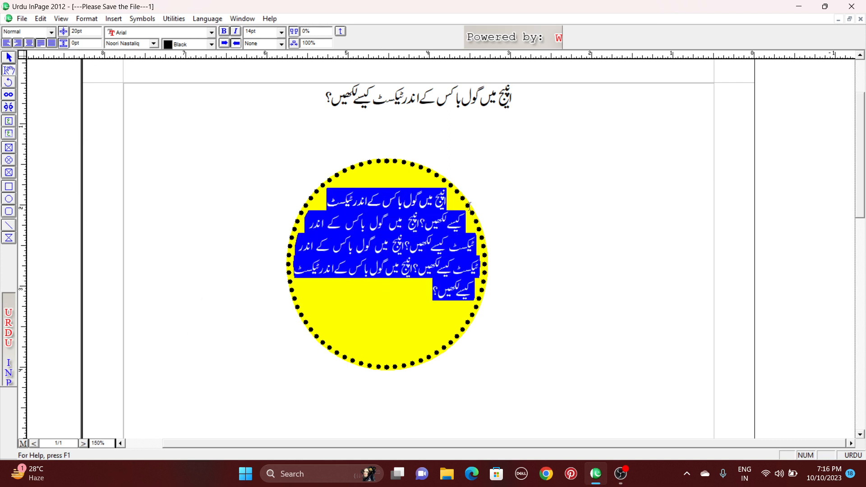
{"action": "left_click", "coordinate": [428, 283]}
{"action": "type", "text": "انچ میں گول باکس کے اندر ٹیکسٹ کیسے لکھیں؟انچ میں گول باکس"}
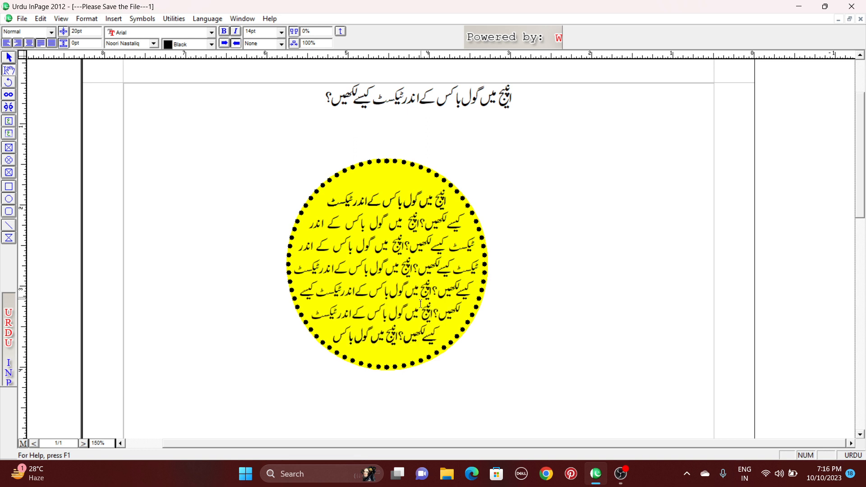
Reduce the round box's height to about 2.51 inches and reposition it below the heading.
{"action": "left_click", "coordinate": [9, 58]}
{"action": "left_click", "coordinate": [415, 240]}
{"action": "left_click_drag", "start_coordinate": [415, 240], "coordinate": [398, 267]}
{"action": "left_click_drag", "start_coordinate": [339, 249], "coordinate": [378, 249]}
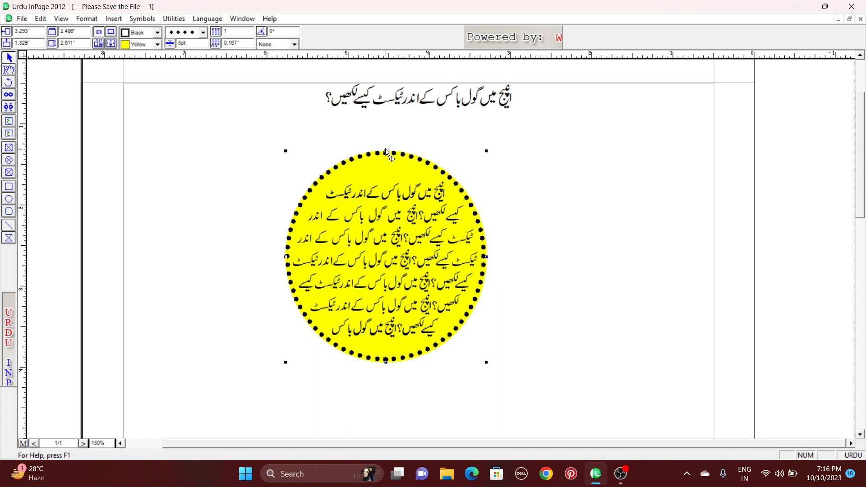
{"action": "left_click_drag", "start_coordinate": [386, 151], "coordinate": [386, 159]}
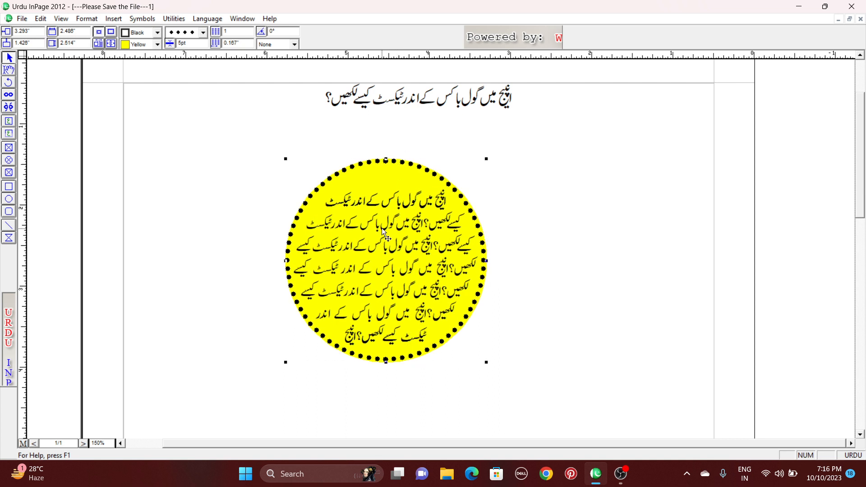
{"action": "left_click_drag", "start_coordinate": [382, 228], "coordinate": [383, 215]}
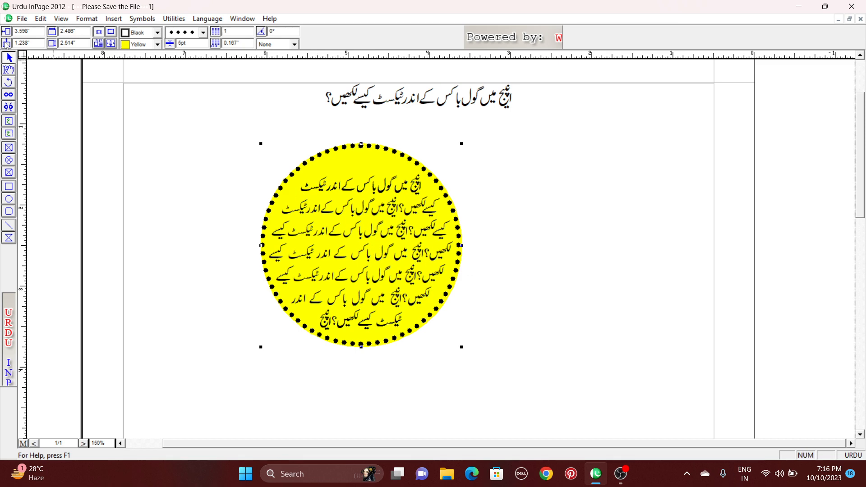
Look over the round box's object settings, including shape and Run Around, and close them unchanged.
{"action": "left_click", "coordinate": [87, 19]}
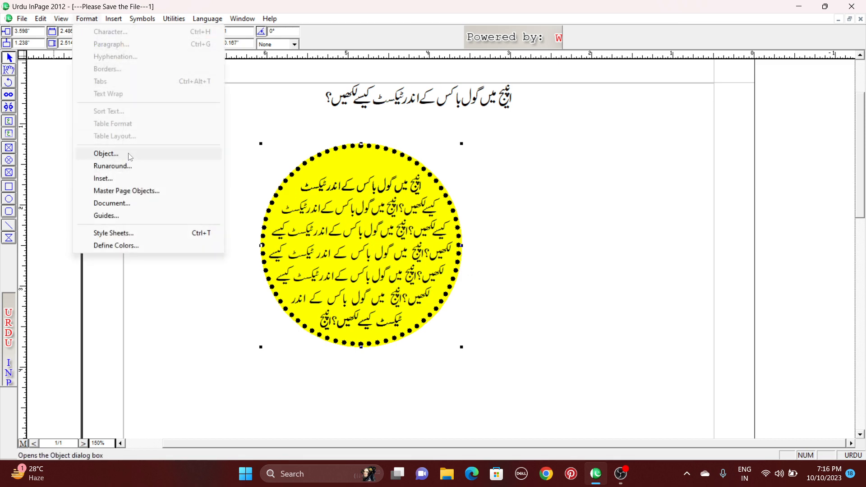
{"action": "left_click", "coordinate": [132, 157]}
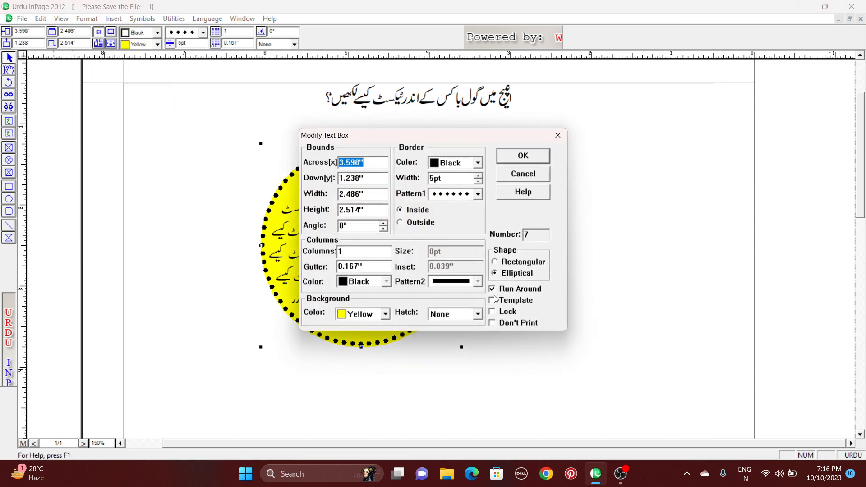
{"action": "left_click", "coordinate": [558, 135]}
Move the round box farther down the page, leaving open space beneath the heading.
{"action": "left_click_drag", "start_coordinate": [366, 249], "coordinate": [418, 260]}
{"action": "left_click", "coordinate": [86, 18]}
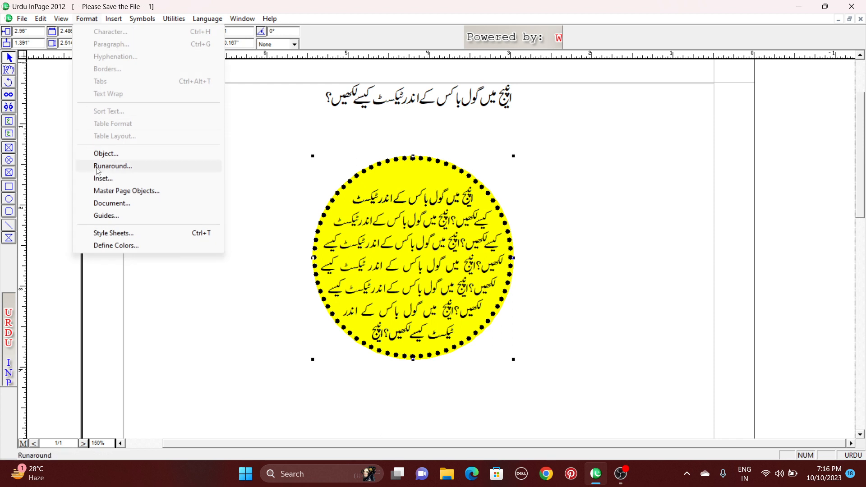
{"action": "left_click", "coordinate": [87, 19]}
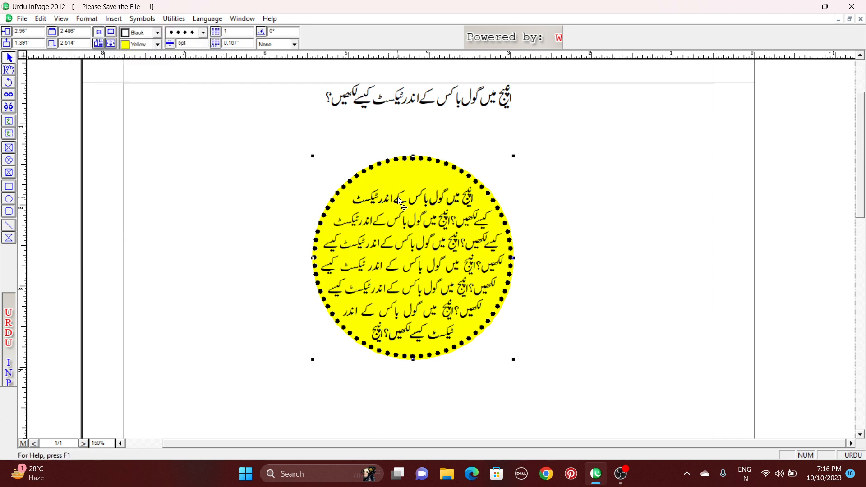
{"action": "left_click_drag", "start_coordinate": [389, 207], "coordinate": [358, 241]}
Align the heading above the round box to the right edge of the page's text area.
{"action": "left_click", "coordinate": [8, 70]}
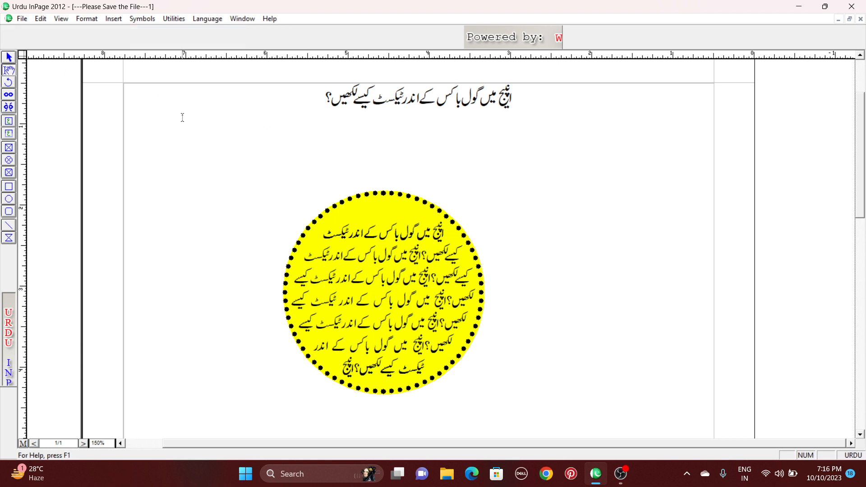
{"action": "left_click_drag", "start_coordinate": [266, 108], "coordinate": [581, 106]}
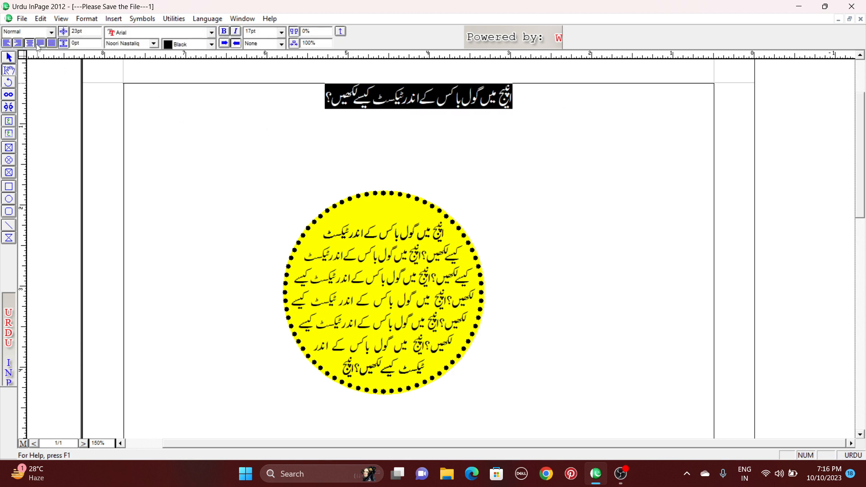
{"action": "left_click", "coordinate": [18, 42]}
Paste the Urdu sentence repeatedly after the heading until the text fills the area around and below the round box.
{"action": "left_click", "coordinate": [435, 103]}
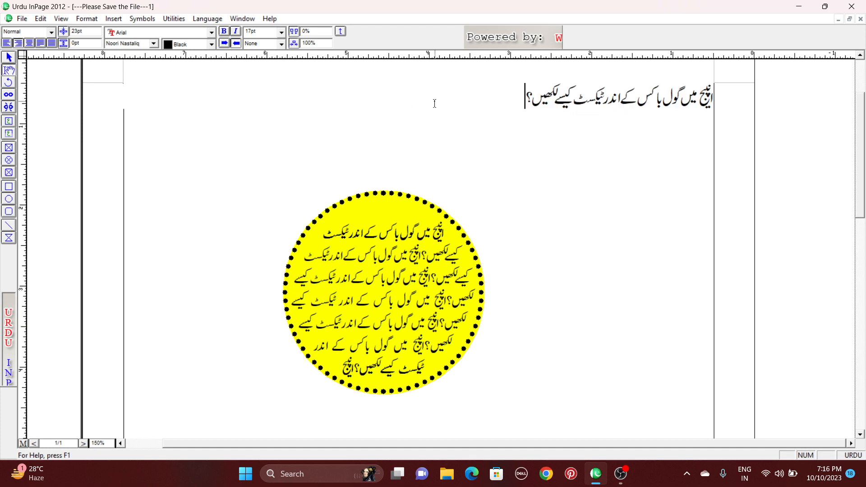
{"action": "key", "text": "ctrl+v"}
{"action": "key", "text": "ctrl+v"}
{"action": "key", "text": "ctrl+v"}
{"action": "key", "text": "ctrl+v"}
{"action": "key", "text": "ctrl+v"}
{"action": "key", "text": "ctrl+v"}
{"action": "key", "text": "ctrl+v"}
{"action": "key", "text": "ctrl+v"}
{"action": "key", "text": "ctrl+v"}
{"action": "key", "text": "ctrl+v"}
{"action": "key", "text": "ctrl+v"}
{"action": "key", "text": "ctrl+v"}
{"action": "key", "text": "ctrl+v"}
{"action": "key", "text": "ctrl+v"}
{"action": "key", "text": "ctrl+v"}
{"action": "key", "text": "ctrl+v"}
{"action": "key", "text": "ctrl+v"}
{"action": "key", "text": "ctrl+v"}
{"action": "key", "text": "ctrl+v"}
{"action": "key", "text": "ctrl+v"}
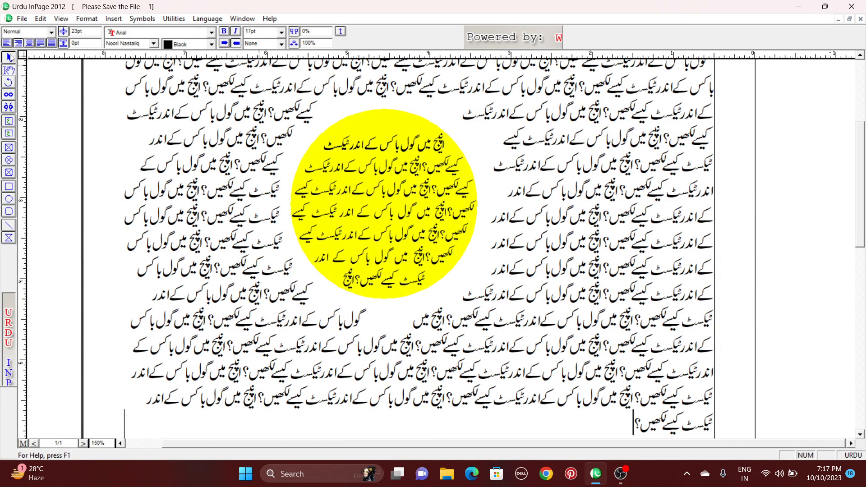
Move the round box toward the middle of the page text, at about 2.86 inches across and 1.91 inches down.
{"action": "left_click", "coordinate": [8, 56]}
{"action": "left_click", "coordinate": [454, 204]}
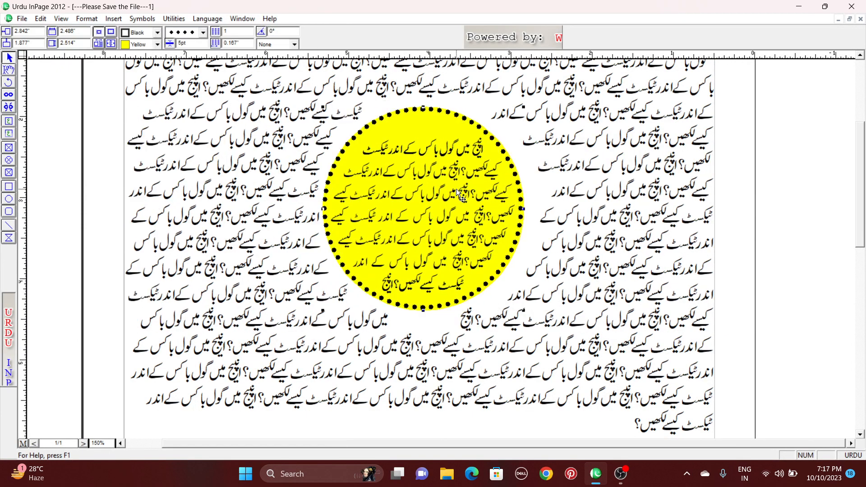
{"action": "mouse_move", "coordinate": [457, 189]}
{"action": "left_mouse_down"}
{"action": "mouse_move", "coordinate": [476, 194]}
{"action": "mouse_move", "coordinate": [456, 193]}
{"action": "left_mouse_up"}
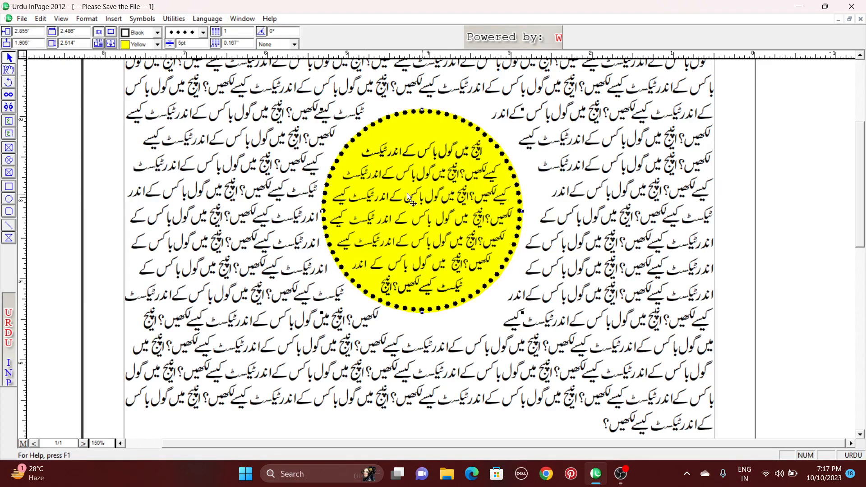
Turn off Run Around in the round box's object settings and move the box over the page text.
{"action": "left_click", "coordinate": [86, 19]}
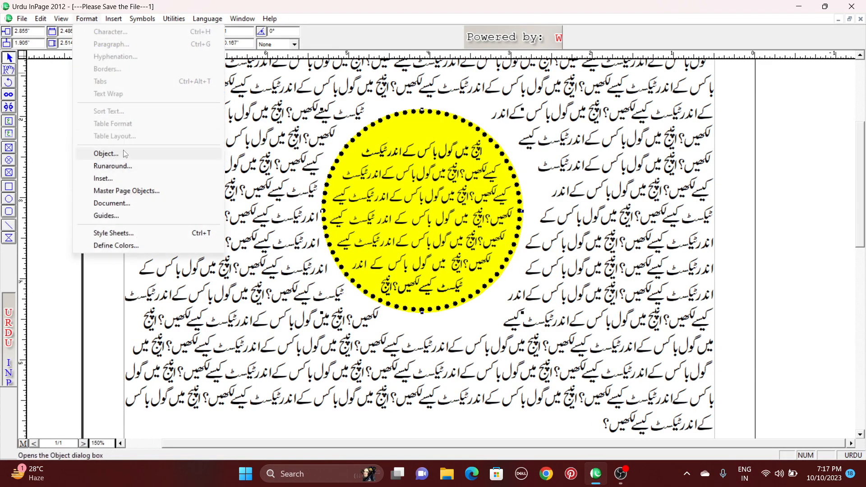
{"action": "left_click", "coordinate": [124, 154]}
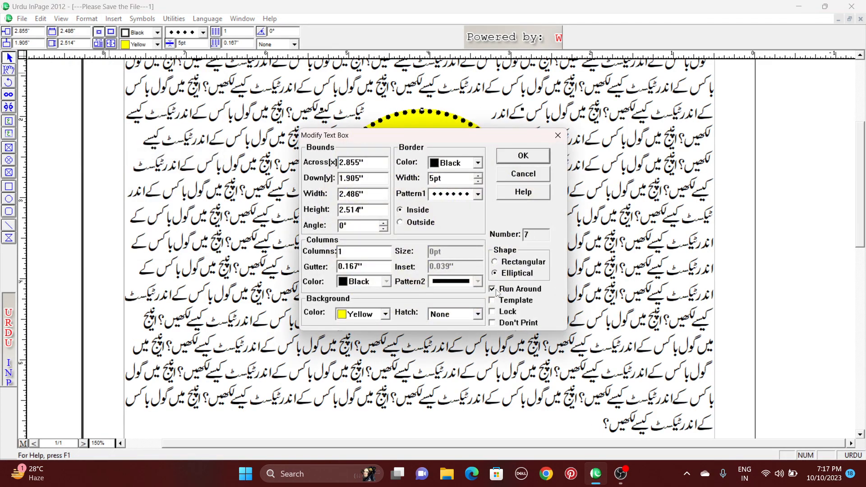
{"action": "left_click", "coordinate": [524, 155]}
{"action": "left_click_drag", "start_coordinate": [432, 185], "coordinate": [439, 270]}
{"action": "left_click_drag", "start_coordinate": [416, 217], "coordinate": [415, 216]}
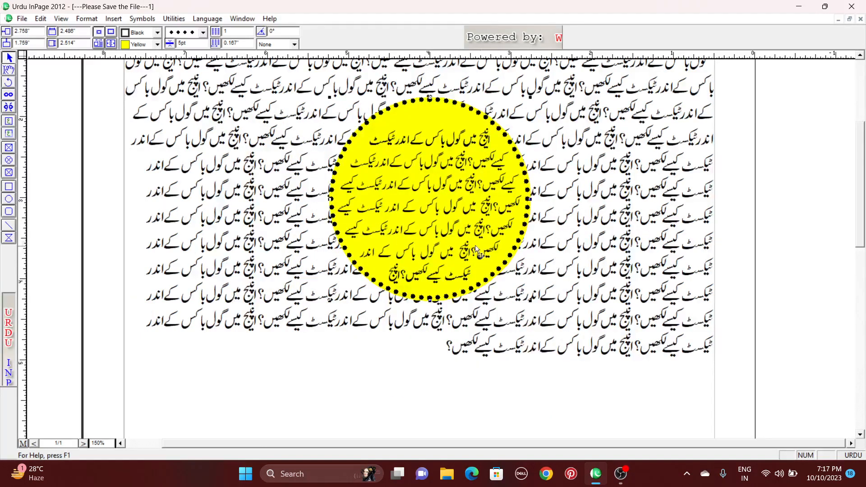
Turn Run Around back on in the round box's runaround offset settings and shift the box within the page text.
{"action": "left_click", "coordinate": [87, 19]}
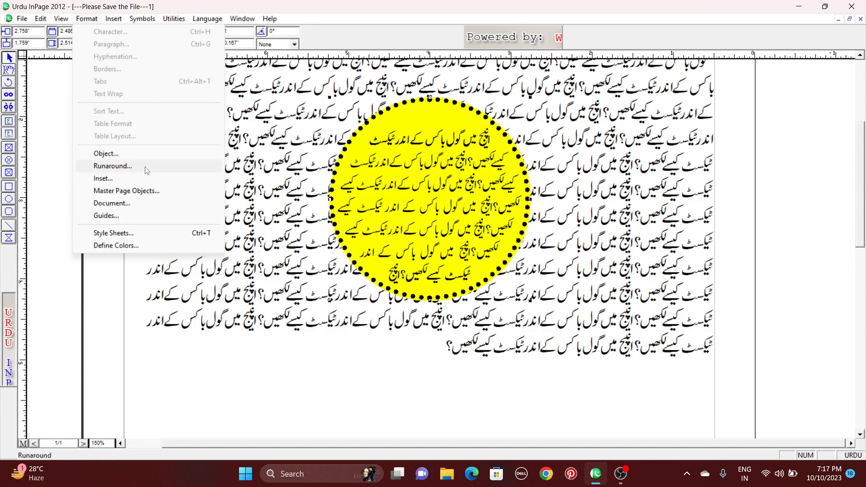
{"action": "left_click", "coordinate": [122, 164]}
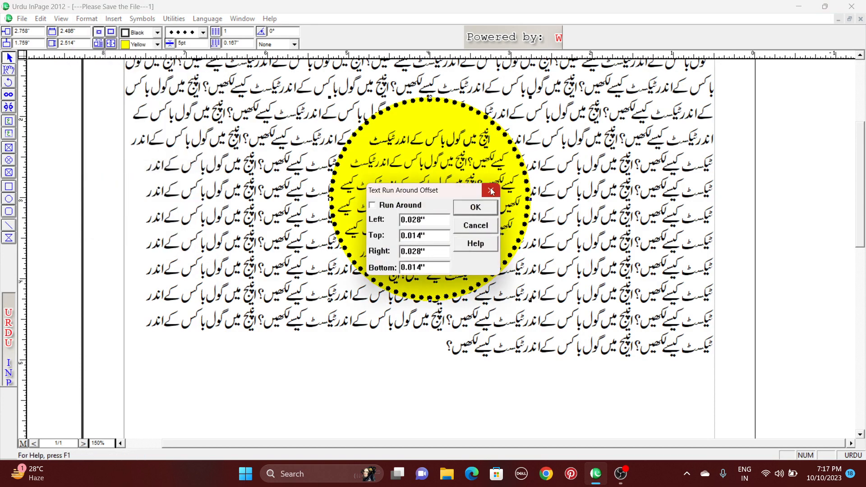
{"action": "left_click", "coordinate": [480, 201]}
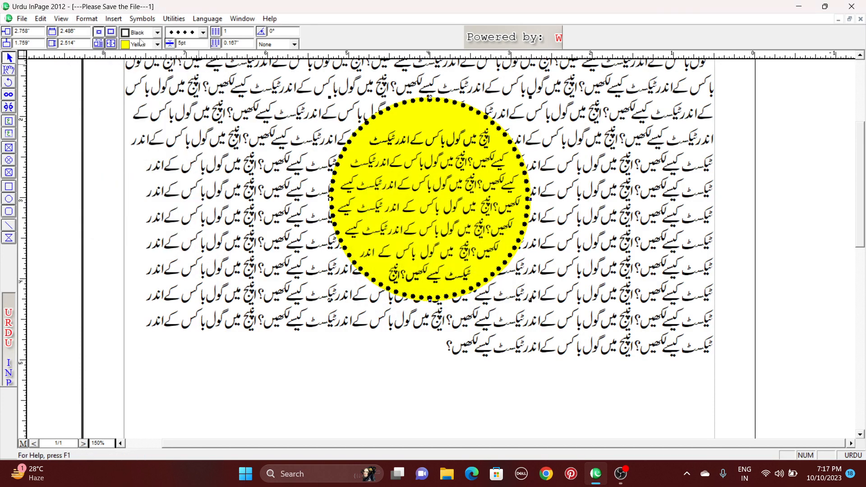
{"action": "left_click", "coordinate": [87, 19]}
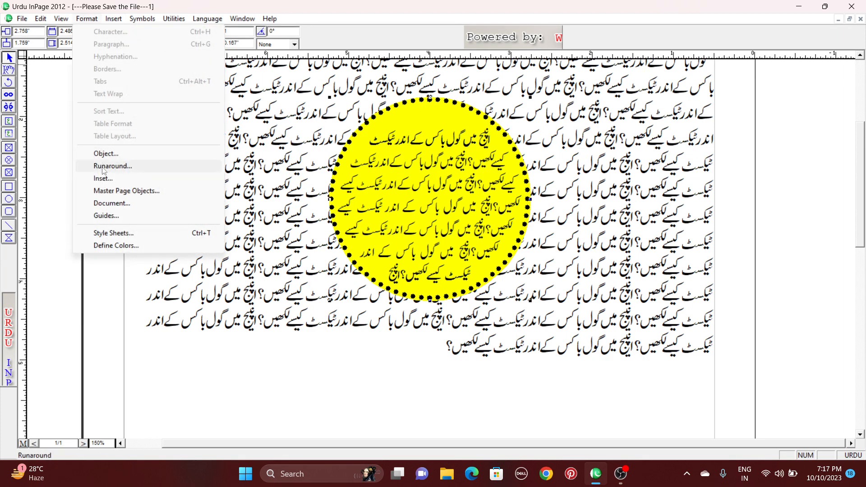
{"action": "left_click", "coordinate": [113, 166]}
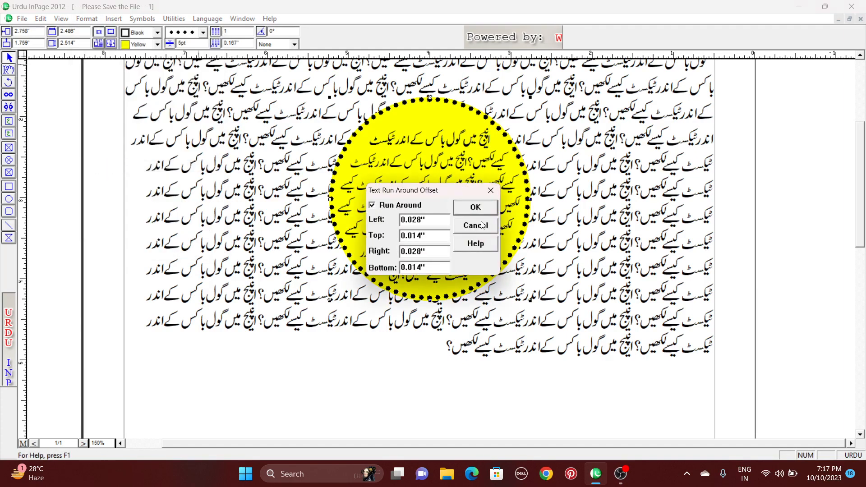
{"action": "left_click", "coordinate": [475, 207]}
{"action": "left_click_drag", "start_coordinate": [468, 185], "coordinate": [465, 203]}
Move the round box to about 2.96 inches across and 1.97 inches down, and enable its Template option.
{"action": "left_click", "coordinate": [87, 19]}
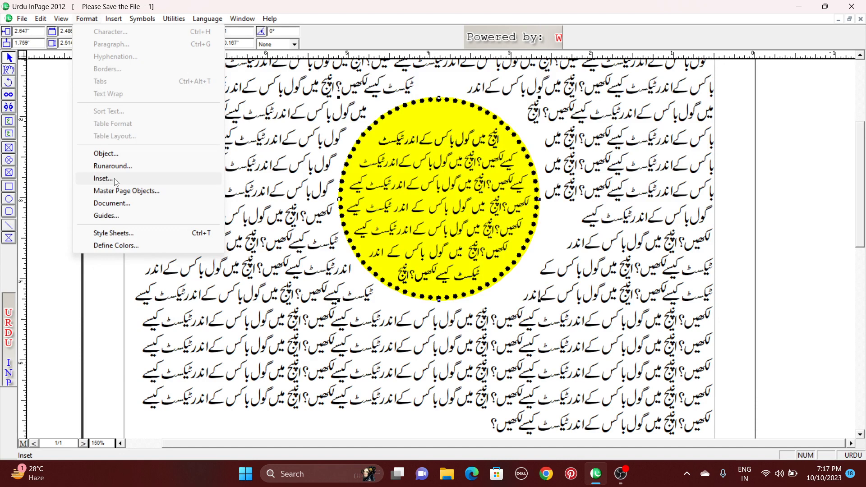
{"action": "left_click", "coordinate": [463, 201]}
{"action": "left_click_drag", "start_coordinate": [437, 197], "coordinate": [412, 215]}
{"action": "left_click", "coordinate": [87, 19]}
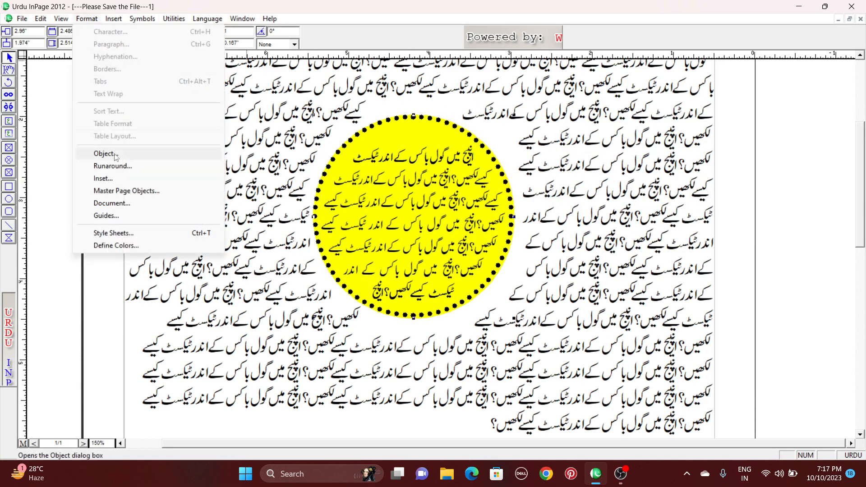
{"action": "left_click", "coordinate": [108, 155]}
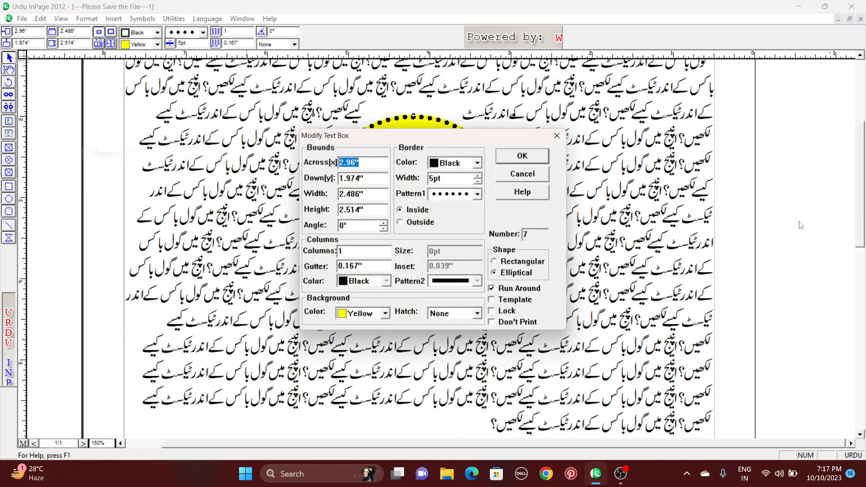
{"action": "left_click", "coordinate": [493, 301]}
{"action": "left_click", "coordinate": [532, 153]}
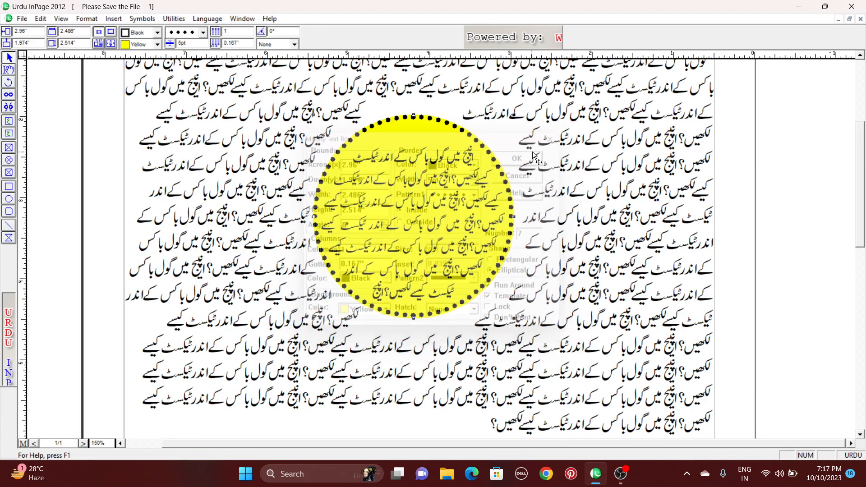
Pull several copies off the template round box and spread them across the page text.
{"action": "left_click_drag", "start_coordinate": [419, 196], "coordinate": [532, 211]}
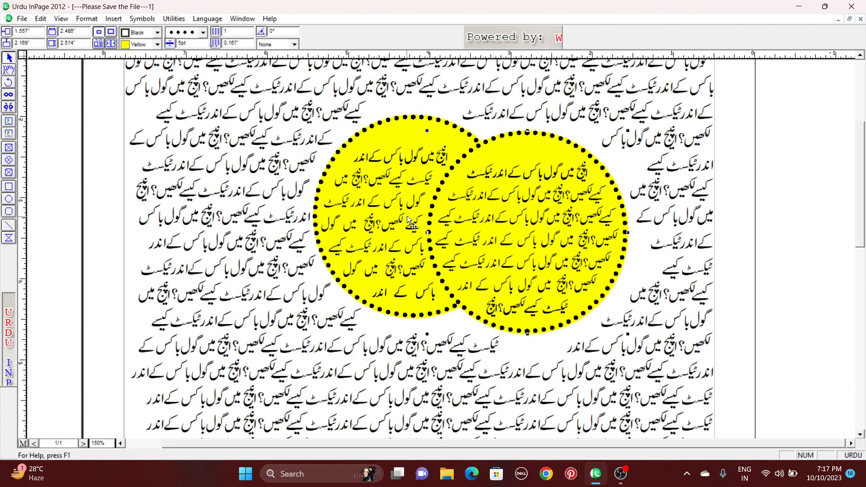
{"action": "left_click_drag", "start_coordinate": [400, 215], "coordinate": [345, 279]}
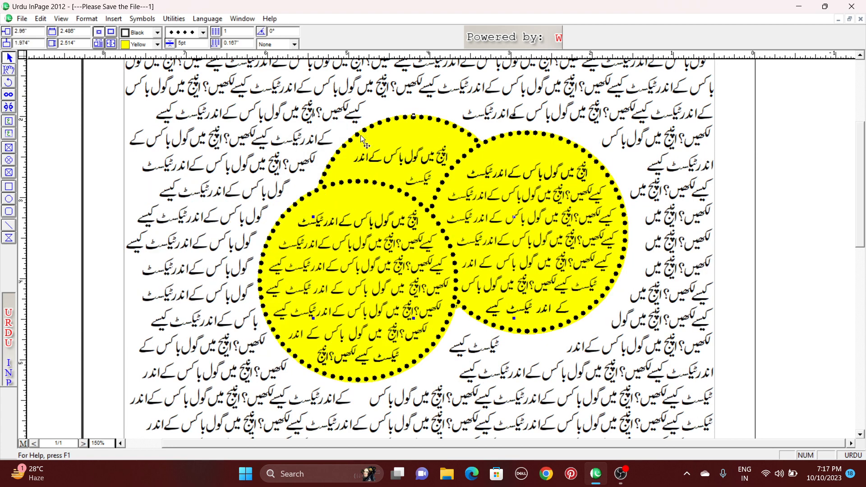
{"action": "left_click_drag", "start_coordinate": [361, 134], "coordinate": [355, 128]}
{"action": "left_click_drag", "start_coordinate": [370, 177], "coordinate": [291, 199]}
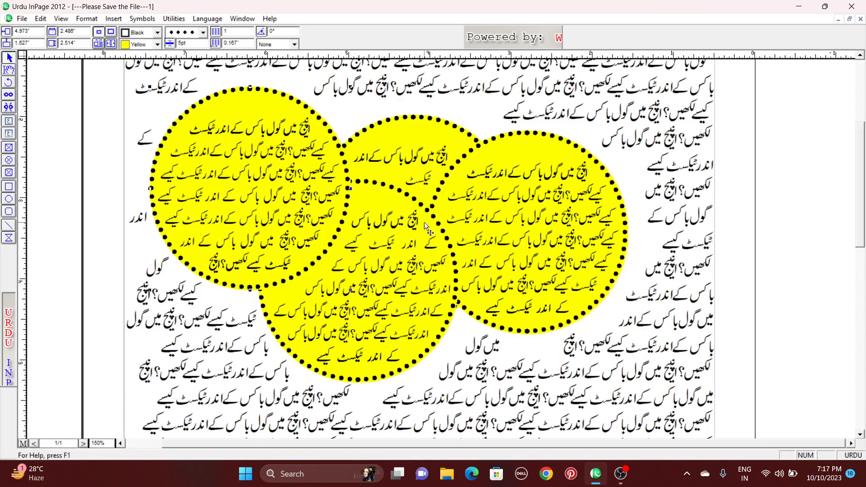
{"action": "left_click_drag", "start_coordinate": [436, 135], "coordinate": [578, 95]}
{"action": "left_click_drag", "start_coordinate": [493, 179], "coordinate": [533, 129]}
{"action": "left_click_drag", "start_coordinate": [504, 184], "coordinate": [524, 355]}
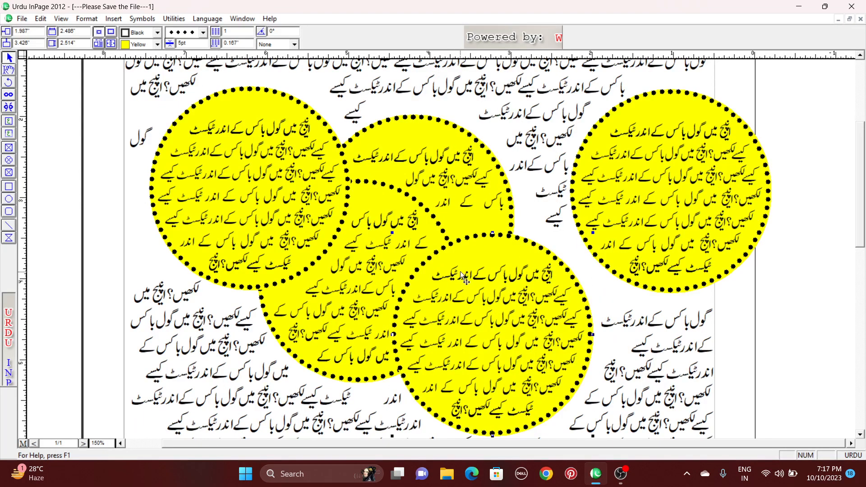
{"action": "left_click_drag", "start_coordinate": [643, 189], "coordinate": [584, 196]}
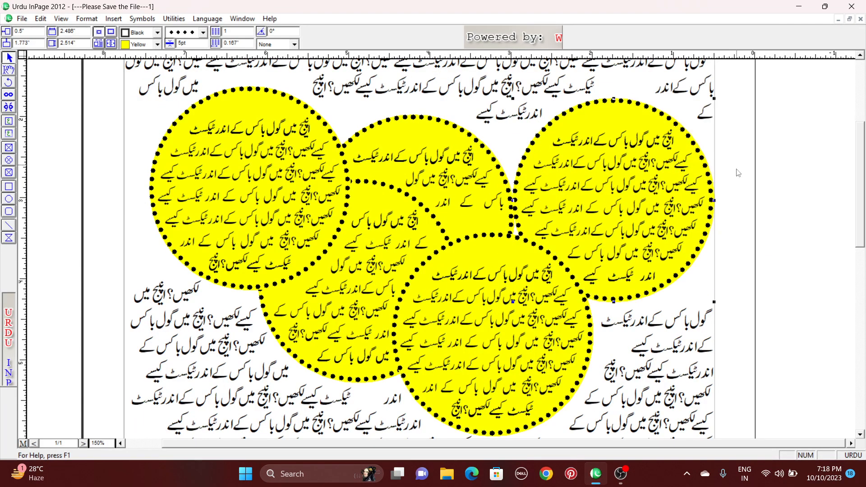
{"action": "left_click_drag", "start_coordinate": [422, 178], "coordinate": [474, 126]}
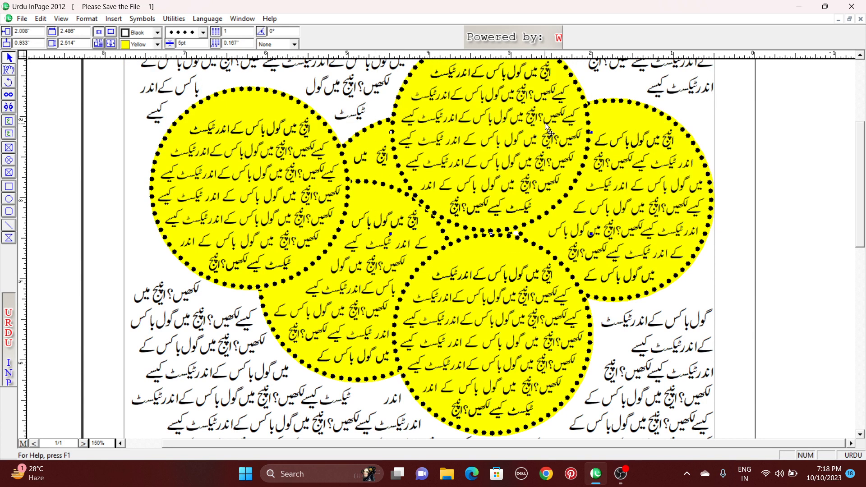
Delete the extra round boxes and move the remaining one to about 2.84 inches across and 1.44 inches down.
{"action": "left_click_drag", "start_coordinate": [55, 64], "coordinate": [785, 441]}
{"action": "key", "text": "Delete"}
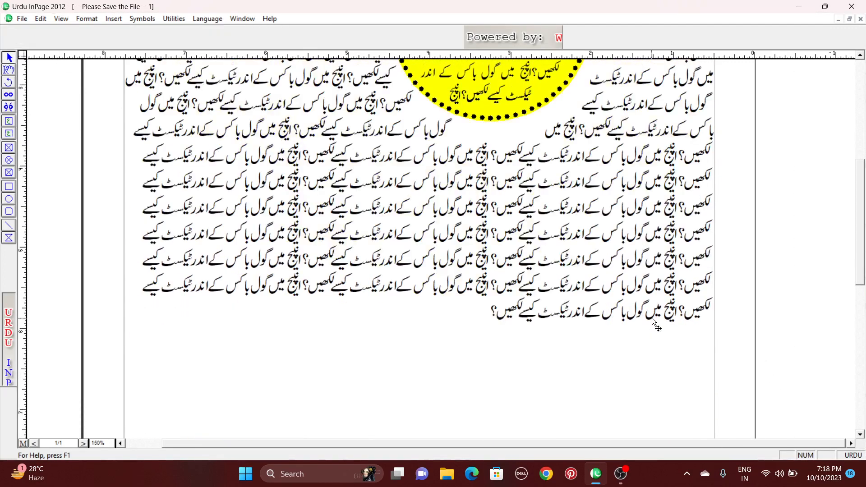
{"action": "left_click_drag", "start_coordinate": [863, 273], "coordinate": [863, 207]}
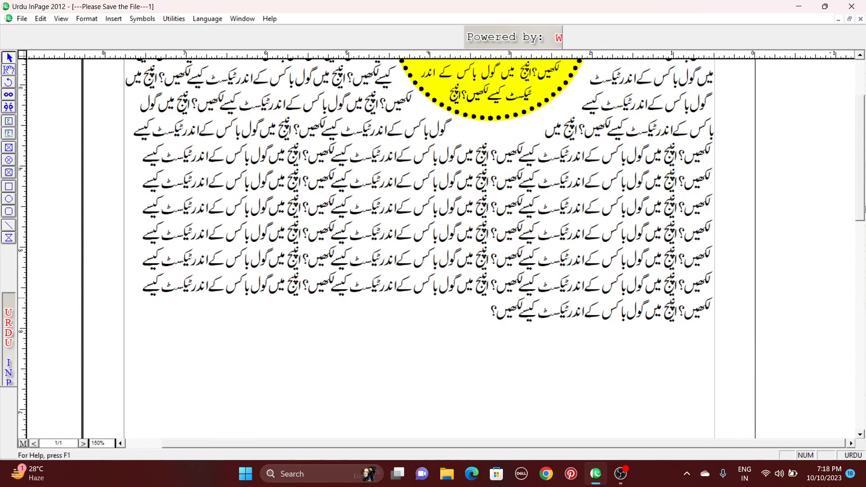
{"action": "left_click", "coordinate": [483, 207]}
{"action": "left_click_drag", "start_coordinate": [484, 207], "coordinate": [451, 250]}
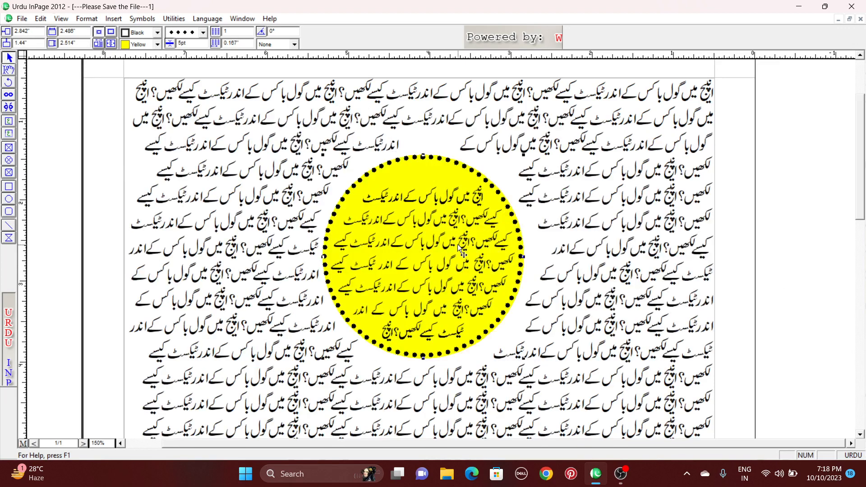
Enable the Lock option in the round box's object settings, and recheck that setting.
{"action": "left_click", "coordinate": [87, 18]}
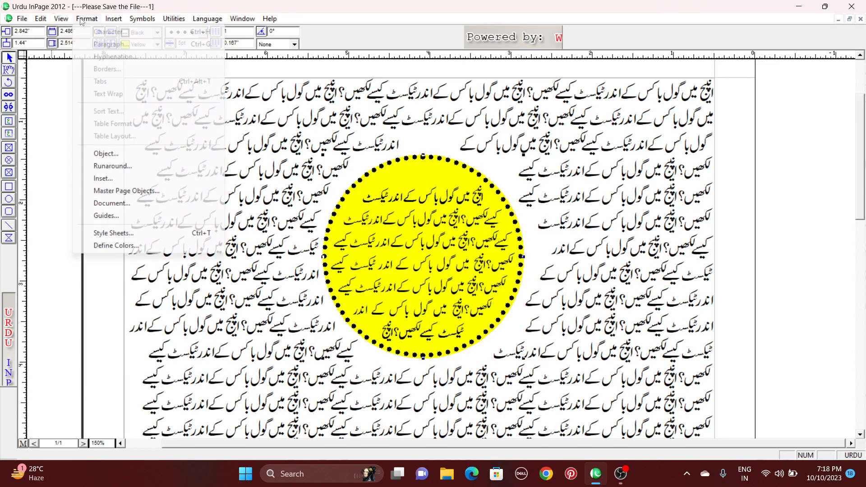
{"action": "left_click", "coordinate": [106, 154]}
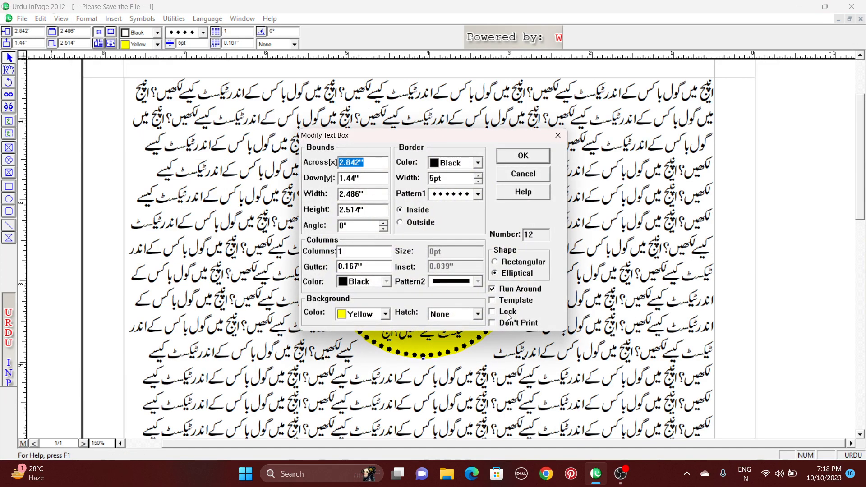
{"action": "left_click", "coordinate": [519, 156]}
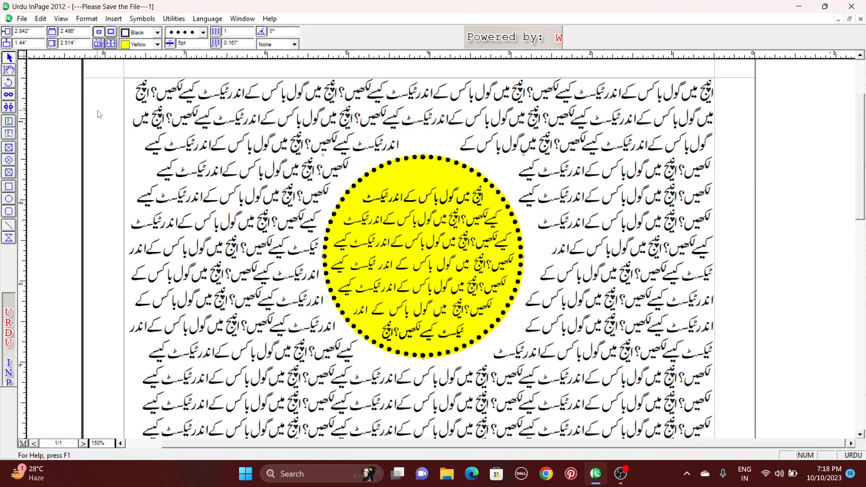
{"action": "left_click", "coordinate": [86, 18]}
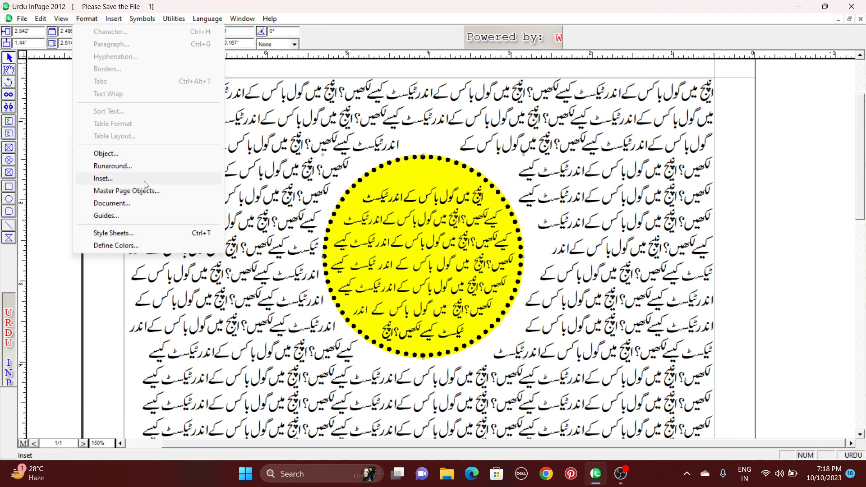
{"action": "left_click", "coordinate": [144, 155]}
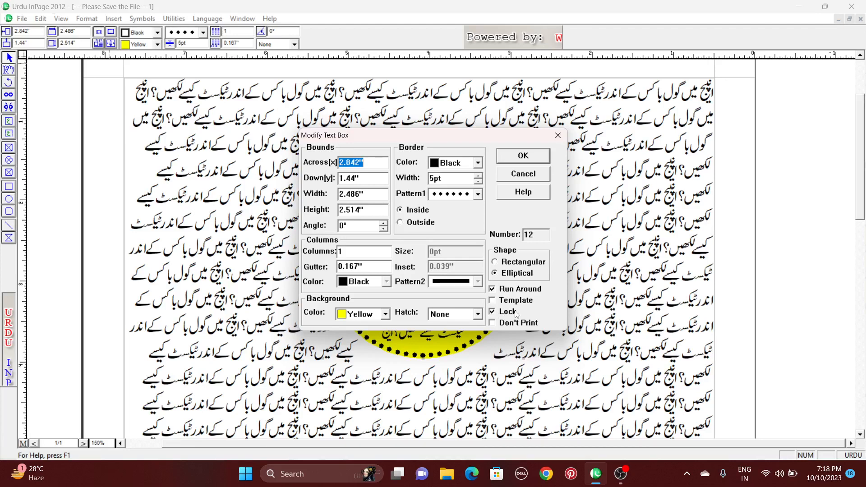
{"action": "left_click", "coordinate": [493, 312]}
{"action": "left_click", "coordinate": [558, 136]}
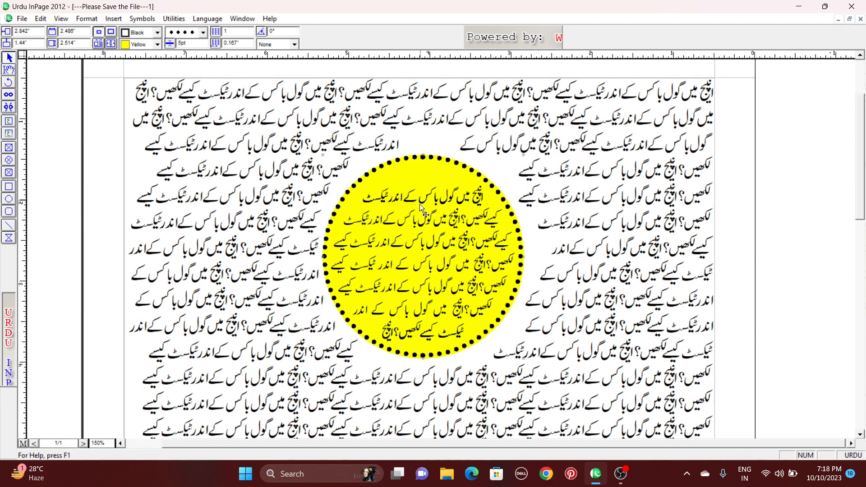
Turn off the round box's Lock option and move the box to about 2.70 inches across and 0 inches down.
{"action": "left_click", "coordinate": [87, 18]}
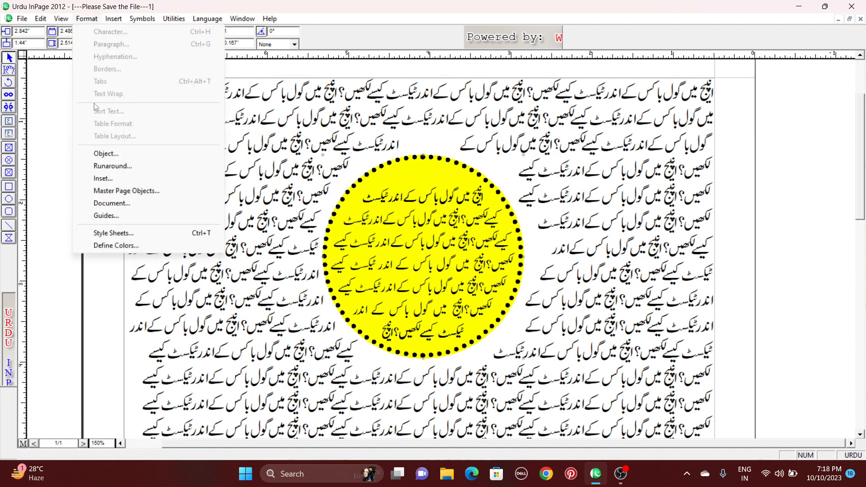
{"action": "left_click", "coordinate": [149, 154]}
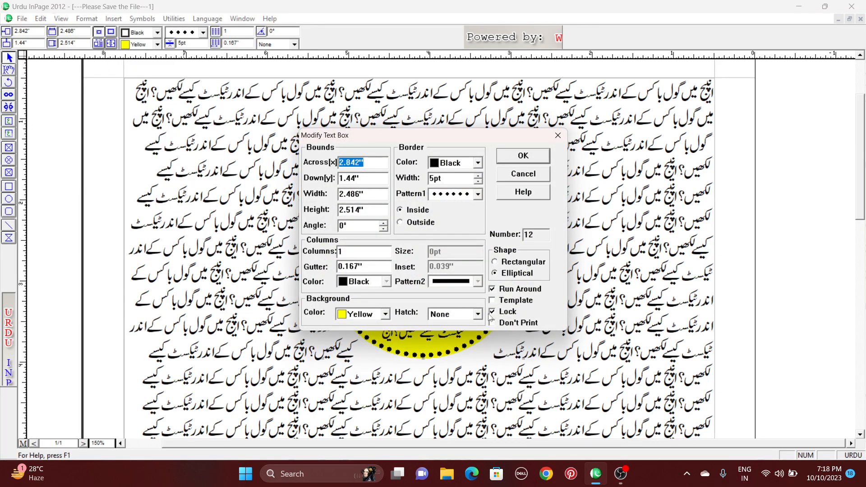
{"action": "left_click", "coordinate": [524, 156]}
{"action": "left_click_drag", "start_coordinate": [440, 218], "coordinate": [452, 165]}
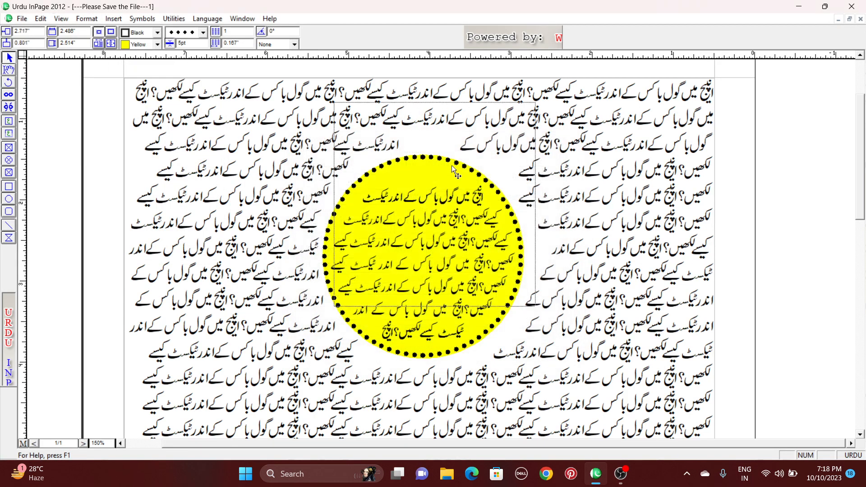
{"action": "left_click_drag", "start_coordinate": [486, 269], "coordinate": [461, 178]}
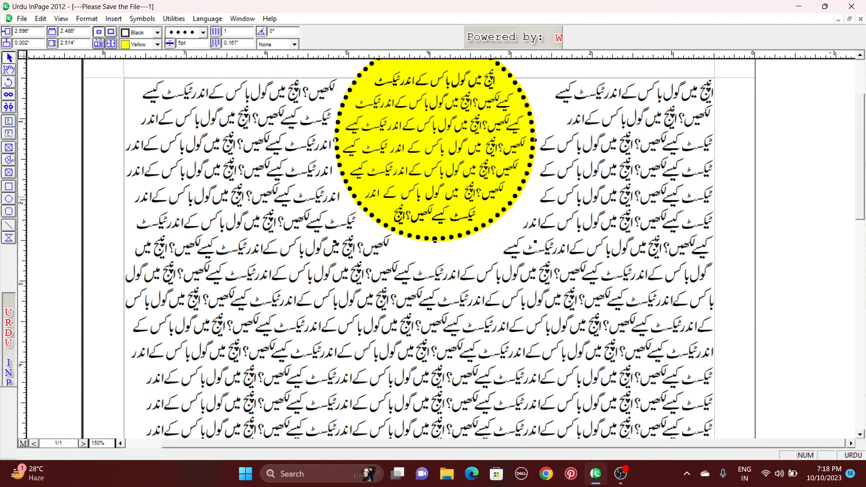
Draw a rectangle about 4.04 by 2.79 inches over the page text below the round box and fill it with Red.
{"action": "left_click", "coordinate": [8, 187]}
{"action": "left_click_drag", "start_coordinate": [209, 268], "coordinate": [536, 438]}
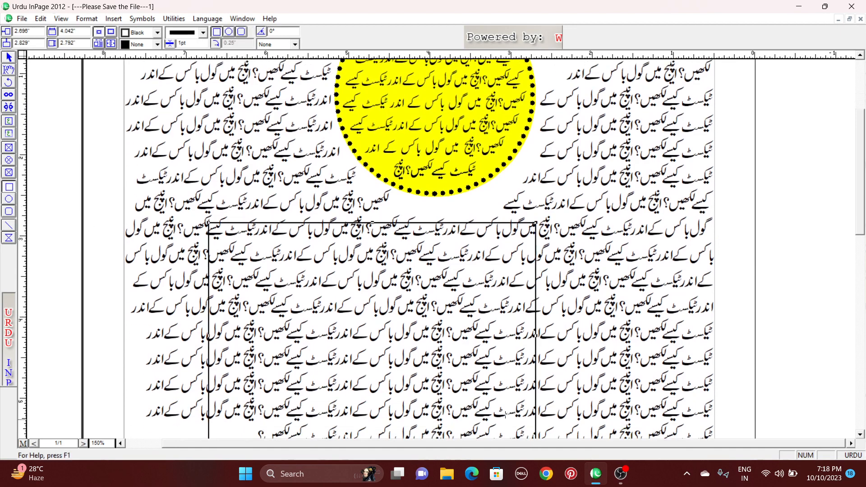
{"action": "left_click", "coordinate": [144, 45]}
{"action": "left_click", "coordinate": [137, 63]}
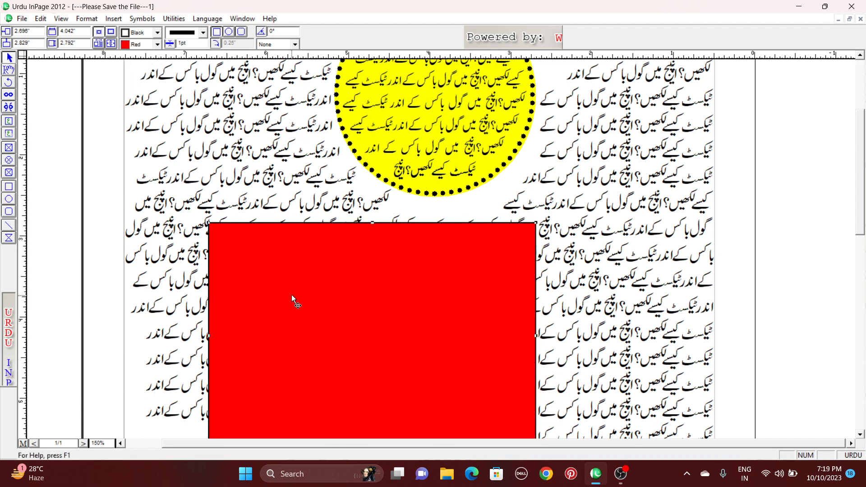
Shrink the red rectangle to about 3.08 by 1.80 inches and place it about 3.21 inches across and 2.98 inches down.
{"action": "left_click_drag", "start_coordinate": [291, 295], "coordinate": [288, 270]}
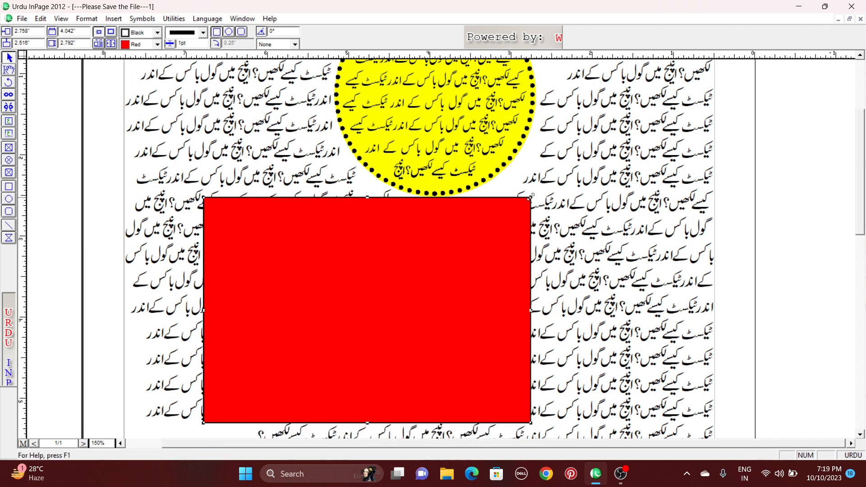
{"action": "left_click_drag", "start_coordinate": [520, 216], "coordinate": [453, 277]}
{"action": "left_click_drag", "start_coordinate": [399, 307], "coordinate": [429, 287]}
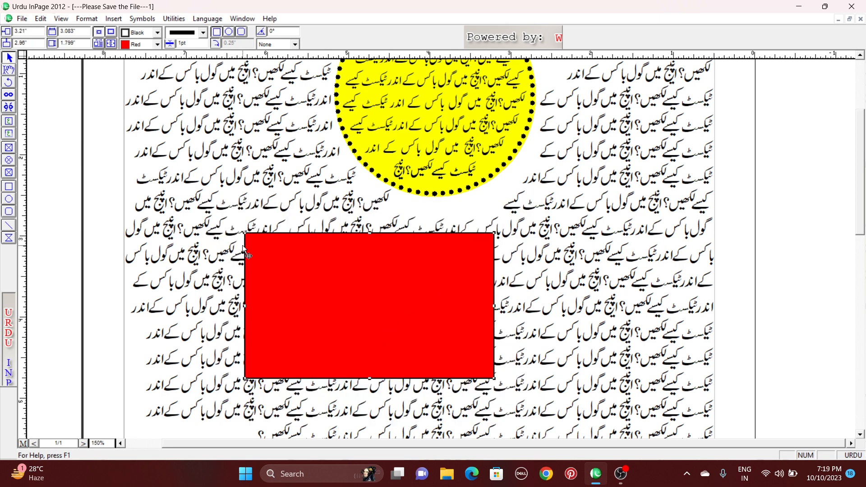
Set the red rectangle's inset to 0.1 inch on the left, top, right and bottom.
{"action": "left_click", "coordinate": [86, 20]}
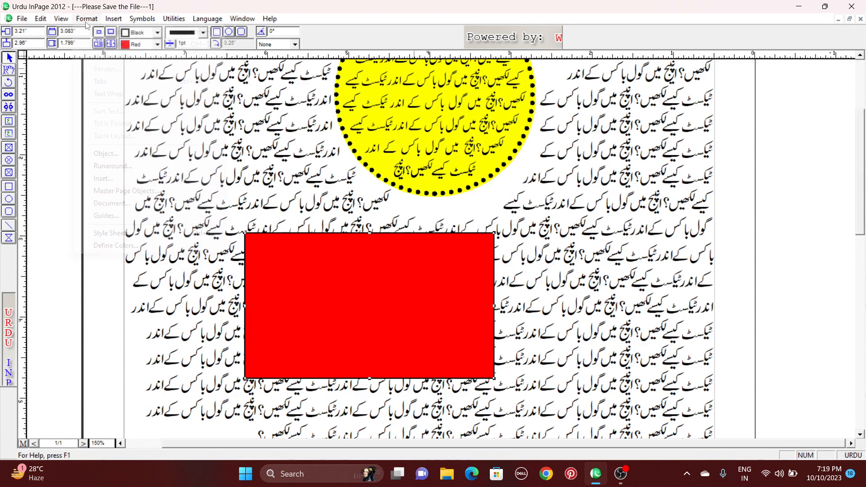
{"action": "left_click", "coordinate": [123, 179]}
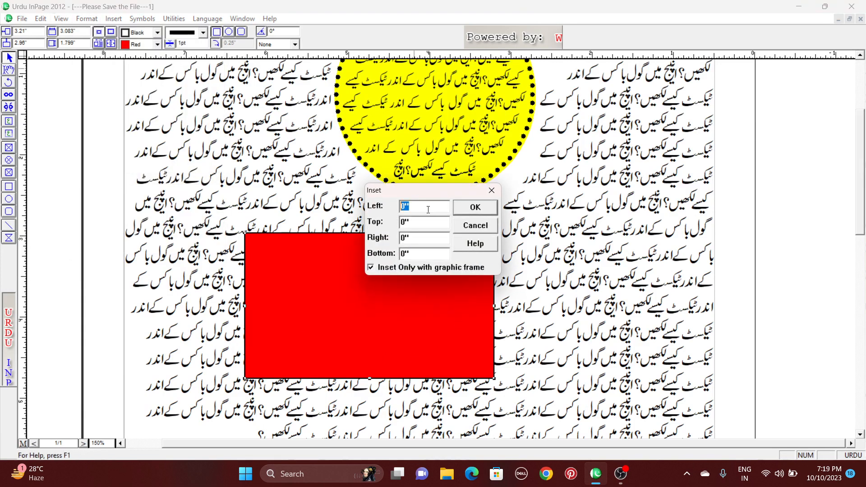
{"action": "type", "text": ".1"}
{"action": "key", "text": "Tab"}
{"action": "type", "text": ".1.1"}
{"action": "key", "text": "Tab"}
{"action": "type", "text": ".1"}
{"action": "left_click", "coordinate": [492, 206]}
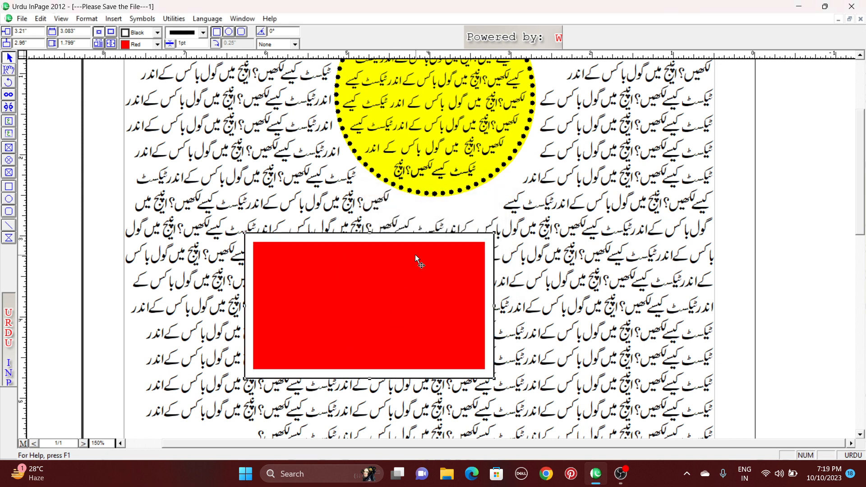
Give the red rectangle a dotted border with a width of 3pt.
{"action": "left_click", "coordinate": [191, 31]}
{"action": "left_click", "coordinate": [183, 53]}
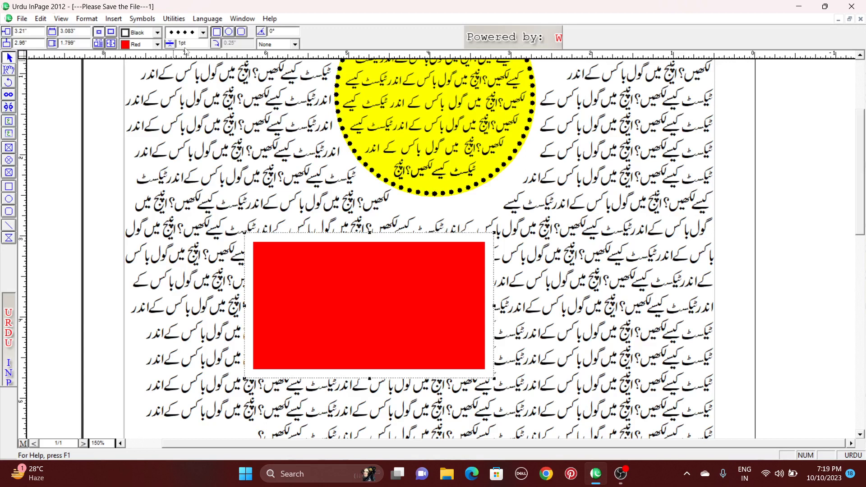
{"action": "double_click", "coordinate": [183, 43]}
{"action": "type", "text": "3"}
{"action": "key", "text": "Return"}
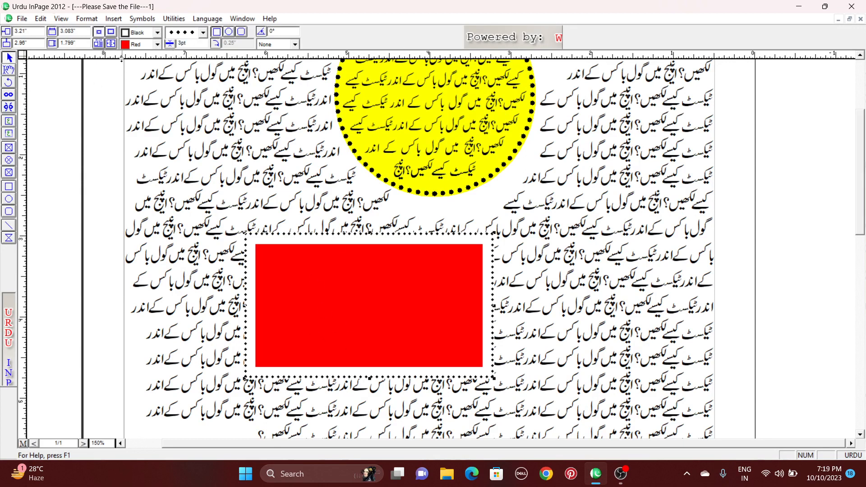
Try Yellow as the rectangle's border color and set it to Red.
{"action": "left_click", "coordinate": [139, 37]}
{"action": "left_click", "coordinate": [161, 75]}
{"action": "left_click", "coordinate": [148, 33]}
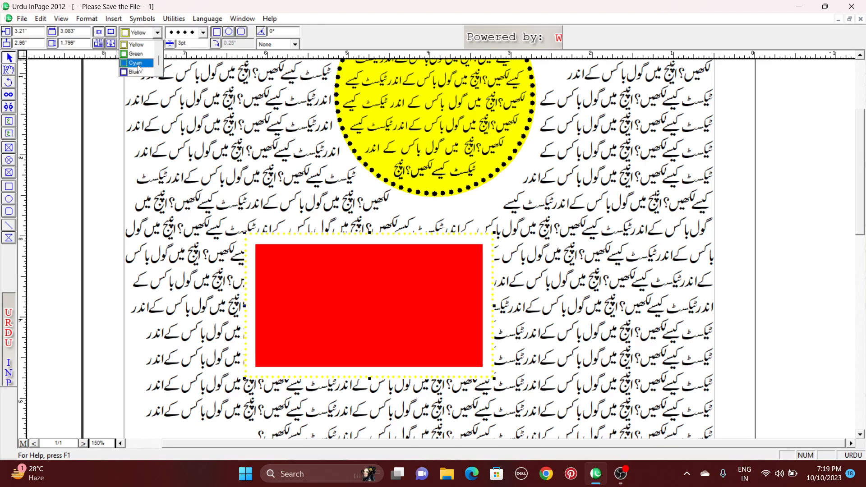
{"action": "scroll", "coordinate": [138, 68], "scroll_direction": "up", "scroll_amount": 2}
{"action": "left_click", "coordinate": [138, 68]}
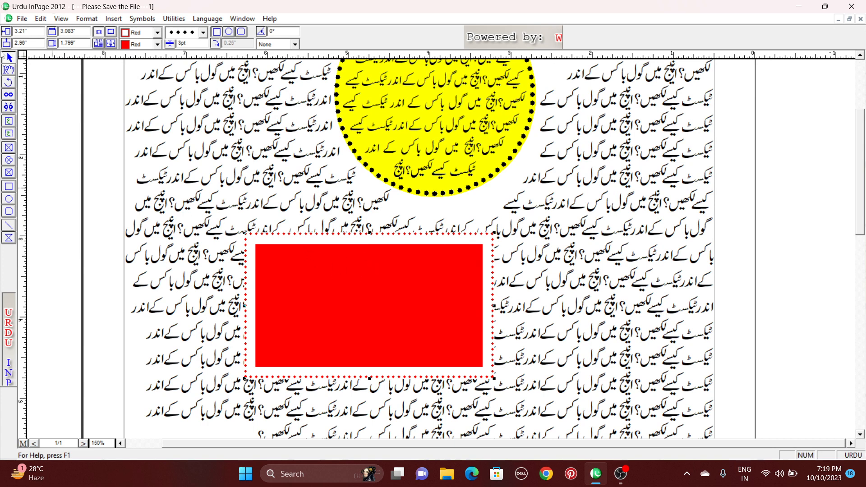
Place the rectangle behind the page text at about 2.76 inches across and 3.07 inches down, and delete it.
{"action": "left_click_drag", "start_coordinate": [329, 304], "coordinate": [386, 300]}
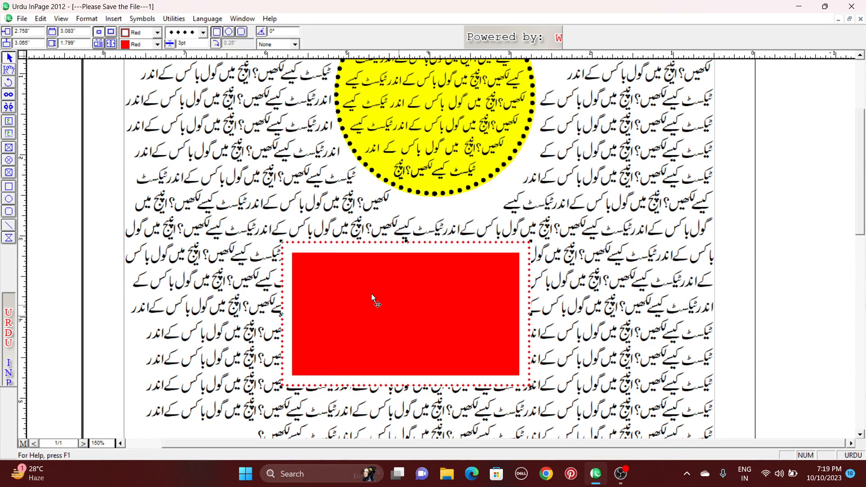
{"action": "left_click", "coordinate": [41, 18]}
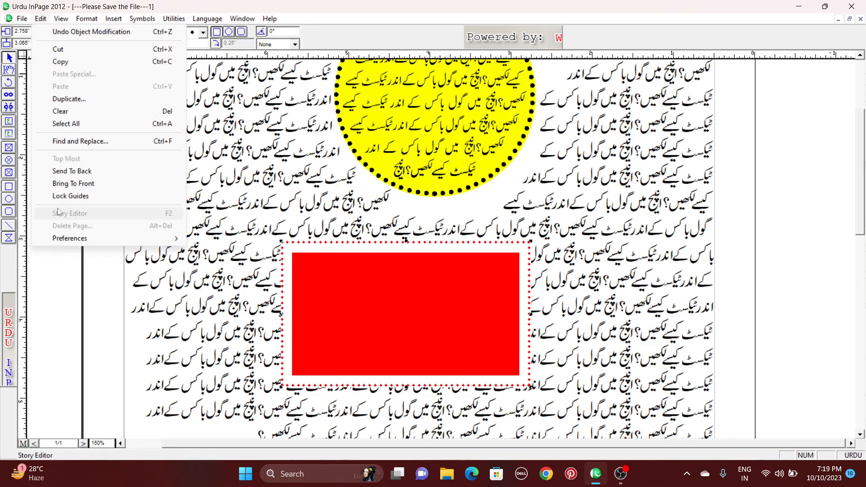
{"action": "left_click", "coordinate": [91, 171]}
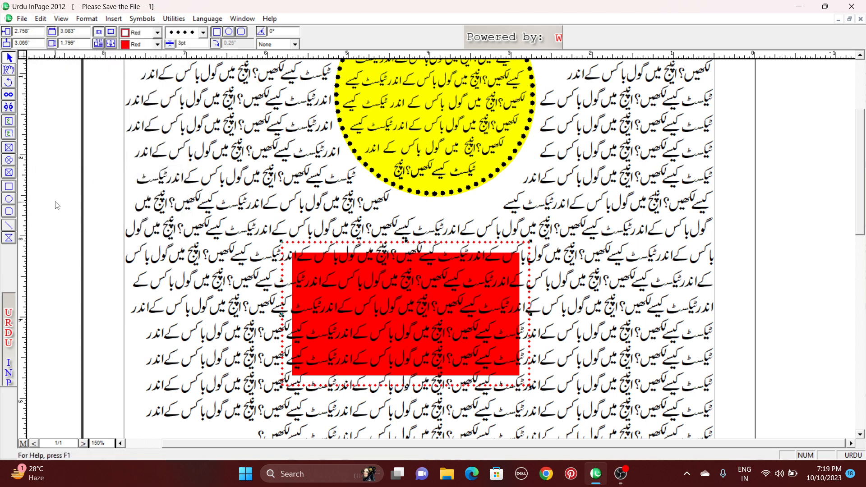
{"action": "scroll", "coordinate": [432, 333], "scroll_direction": "down", "scroll_amount": 3}
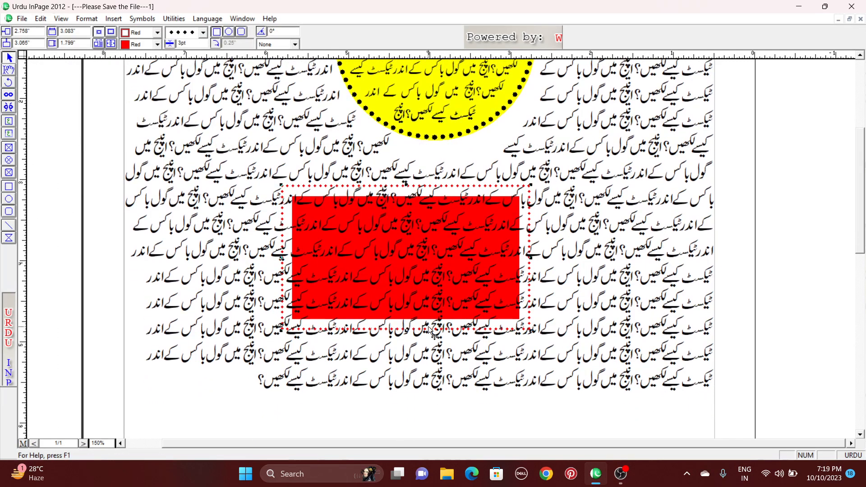
{"action": "key", "text": "Delete"}
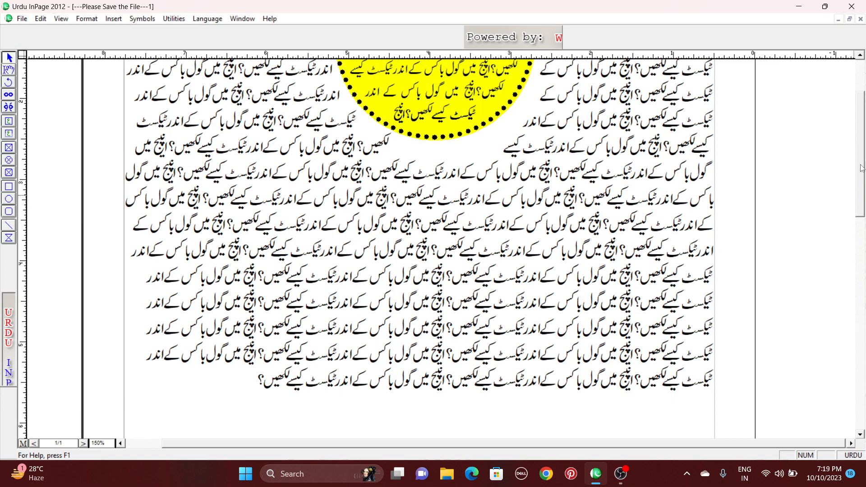
Move the round box to about 2.82 inches across and 1.67 inches down within the page text.
{"action": "scroll", "coordinate": [862, 168], "scroll_direction": "up", "scroll_amount": 5}
{"action": "scroll", "coordinate": [862, 171], "scroll_direction": "up", "scroll_amount": 2}
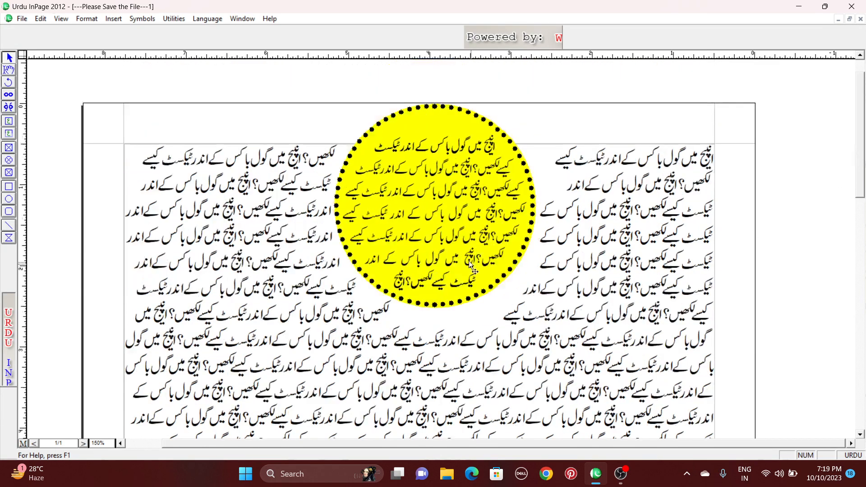
{"action": "left_click", "coordinate": [457, 284]}
{"action": "left_click_drag", "start_coordinate": [457, 226], "coordinate": [437, 321]}
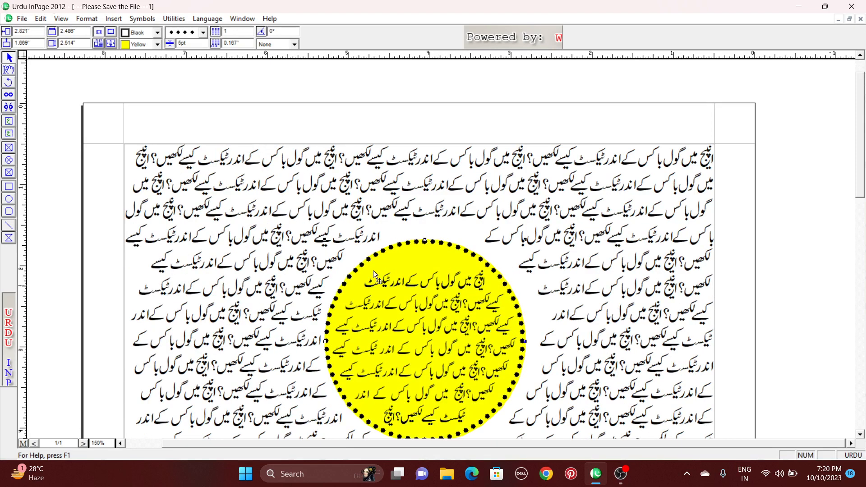
Review the document's vertical and horizontal guide settings.
{"action": "left_click", "coordinate": [87, 18]}
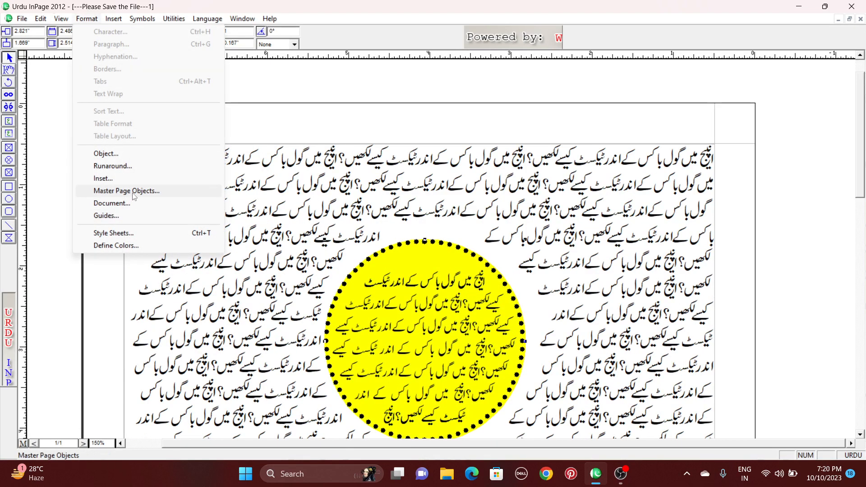
{"action": "left_click", "coordinate": [127, 219]}
{"action": "left_click", "coordinate": [490, 160]}
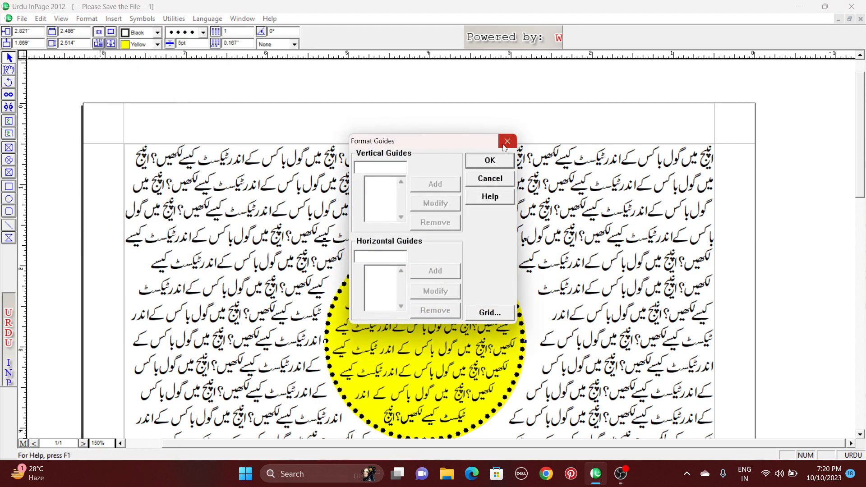
{"action": "left_click", "coordinate": [87, 19]}
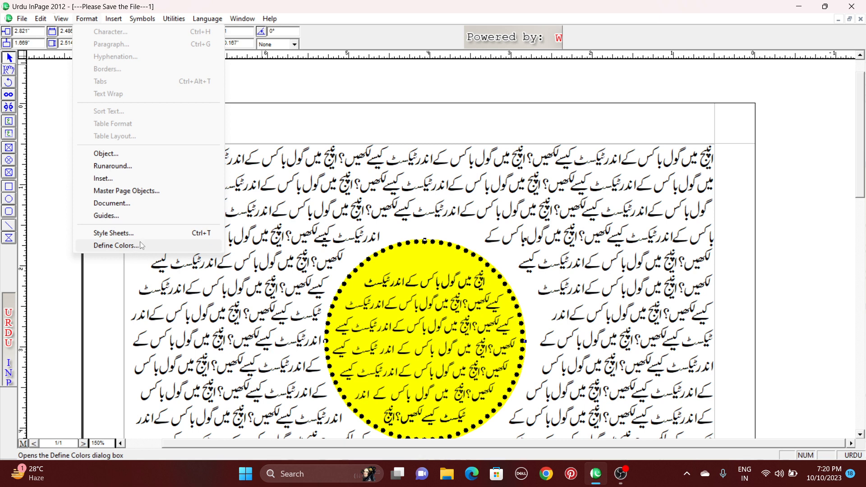
{"action": "left_click", "coordinate": [254, 257]}
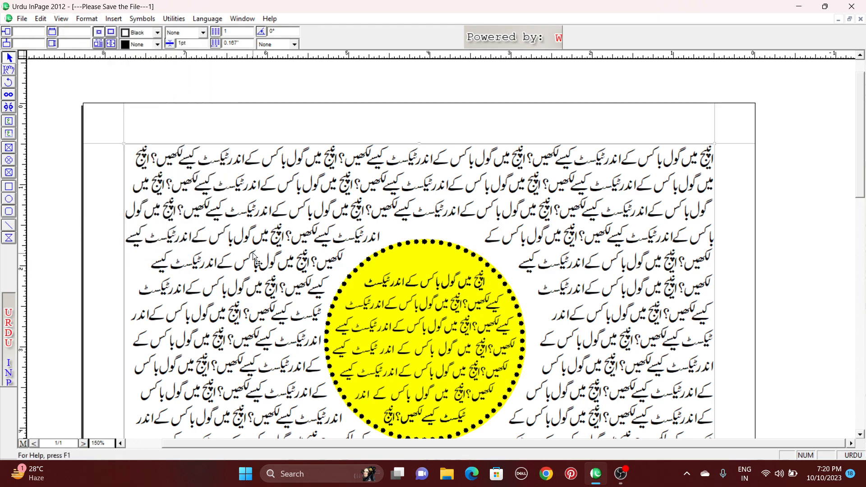
{"action": "left_click", "coordinate": [157, 43]}
{"action": "scroll", "coordinate": [140, 72], "scroll_direction": "down", "scroll_amount": 2}
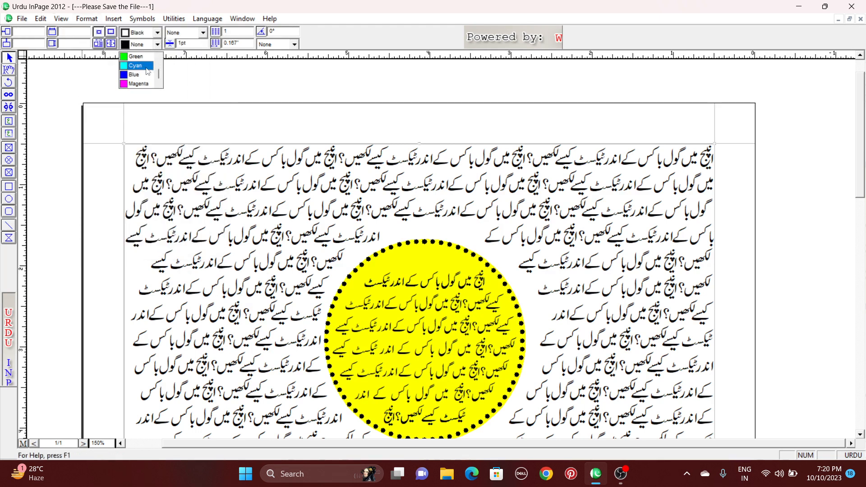
{"action": "scroll", "coordinate": [141, 75], "scroll_direction": "up", "scroll_amount": 2}
{"action": "scroll", "coordinate": [142, 70], "scroll_direction": "down", "scroll_amount": 2}
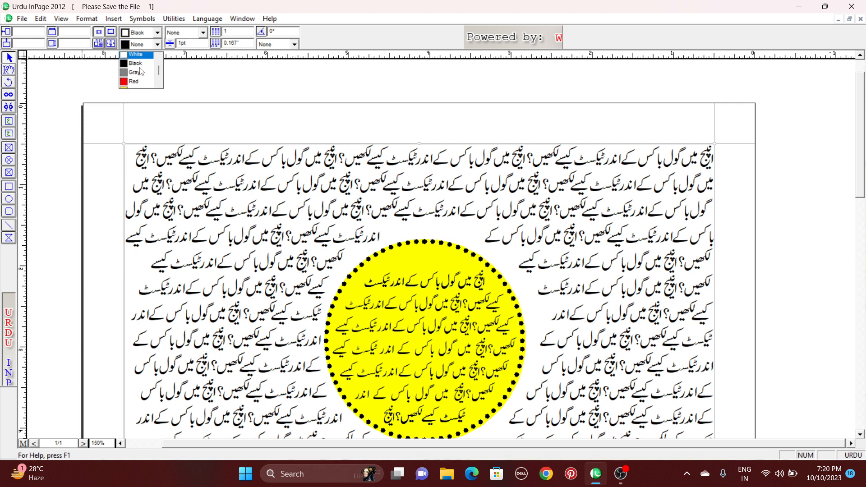
{"action": "left_click", "coordinate": [145, 45]}
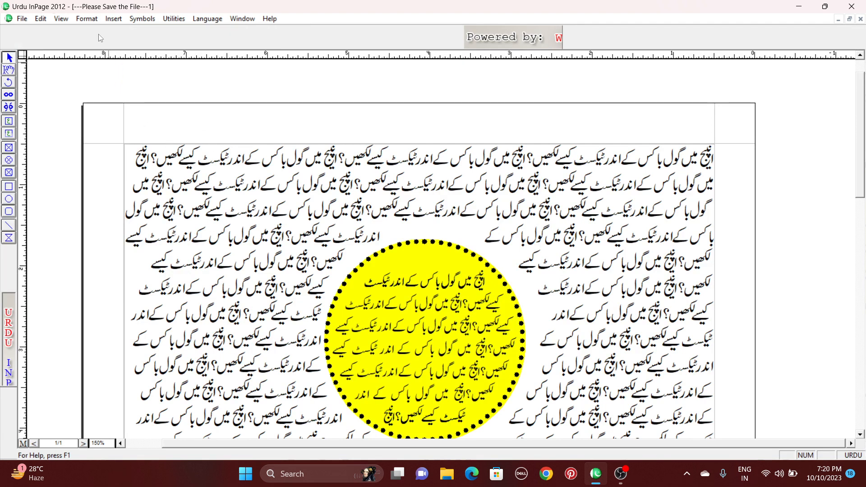
{"action": "left_click", "coordinate": [87, 18]}
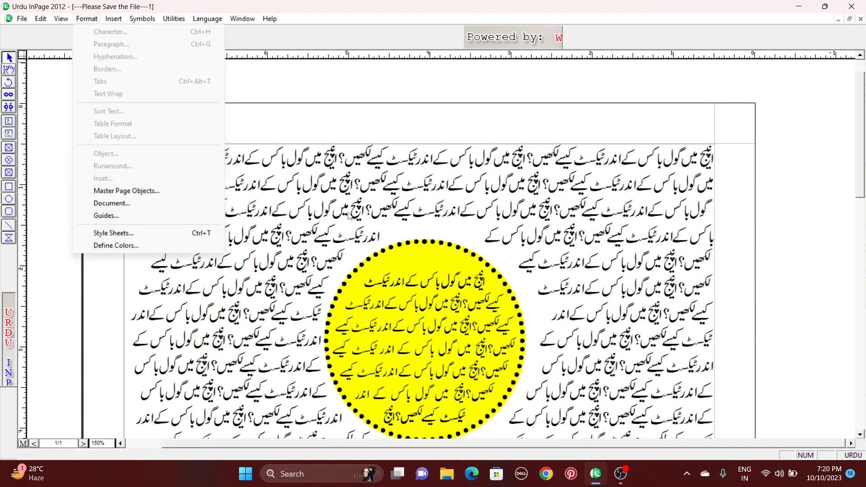
{"action": "left_click", "coordinate": [397, 196]}
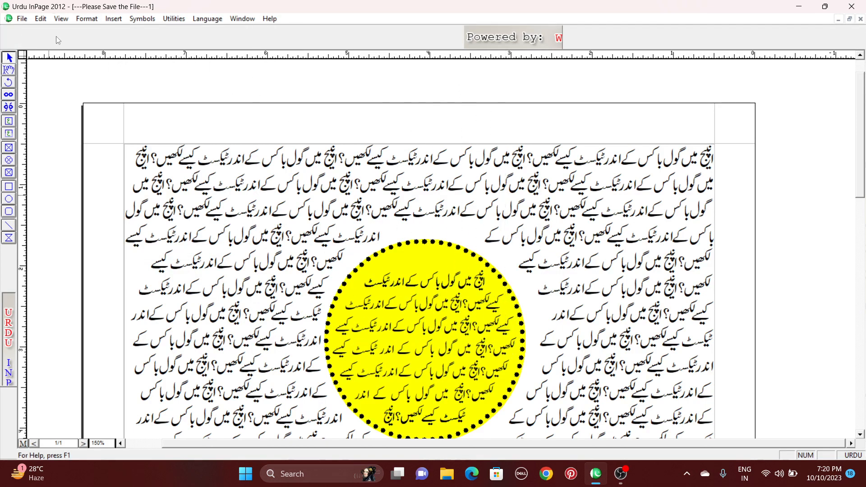
Move the round box to about 2.95 inches across and 1.50 inches down.
{"action": "left_click_drag", "start_coordinate": [424, 274], "coordinate": [414, 261]}
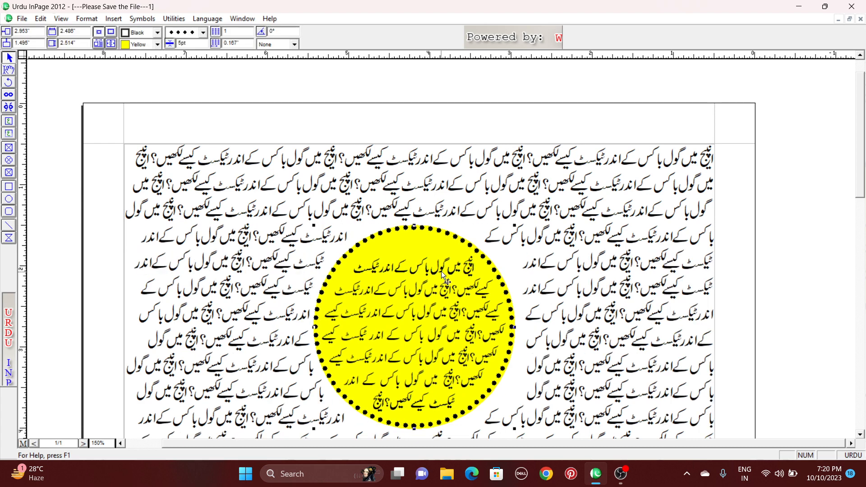